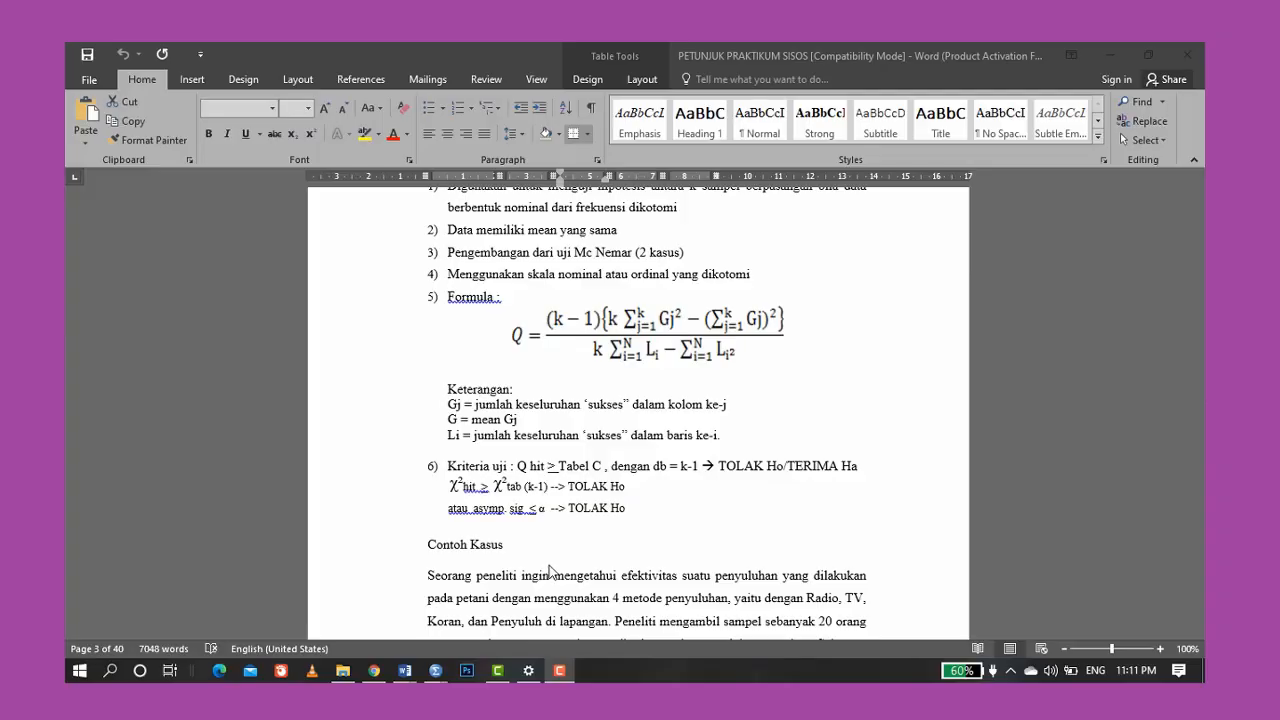
Read the Contoh Kasus text, the respondent score table and the question about the four extension methods in the Word document
scroll(553, 568, down, 2)
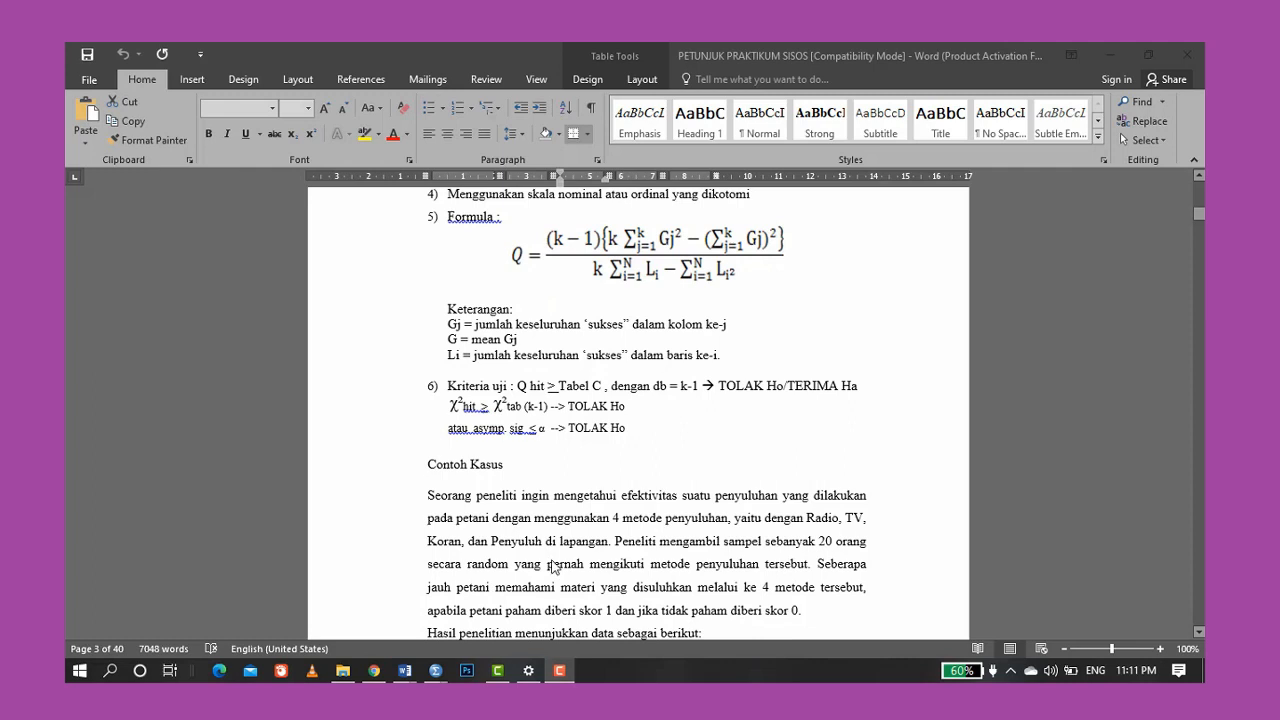
scroll(553, 568, down, 2)
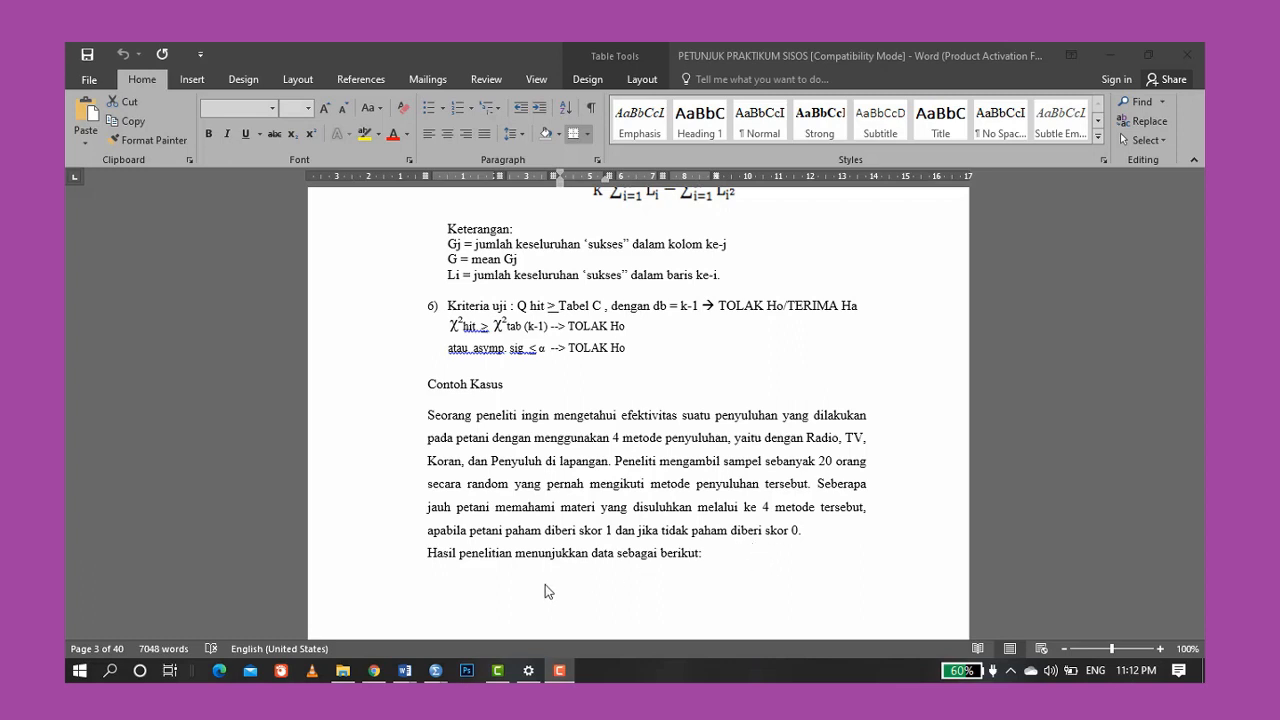
scroll(545, 584, down, 3)
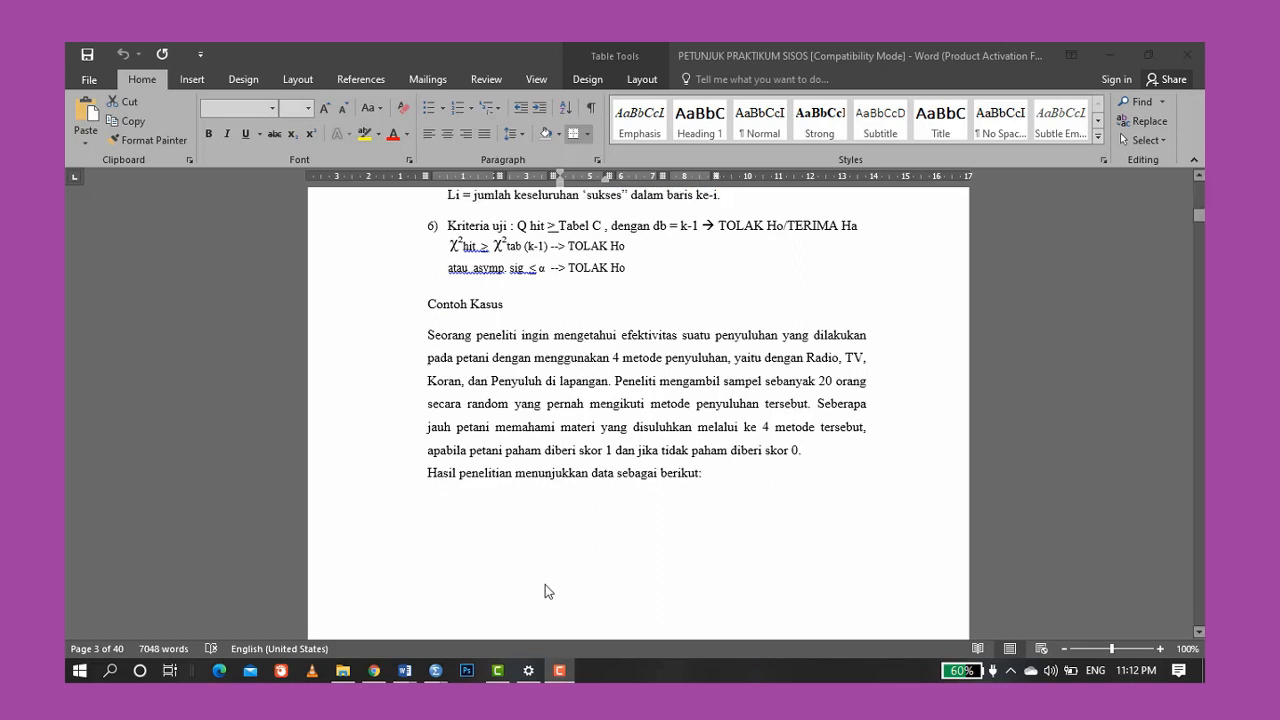
scroll(545, 591, down, 7)
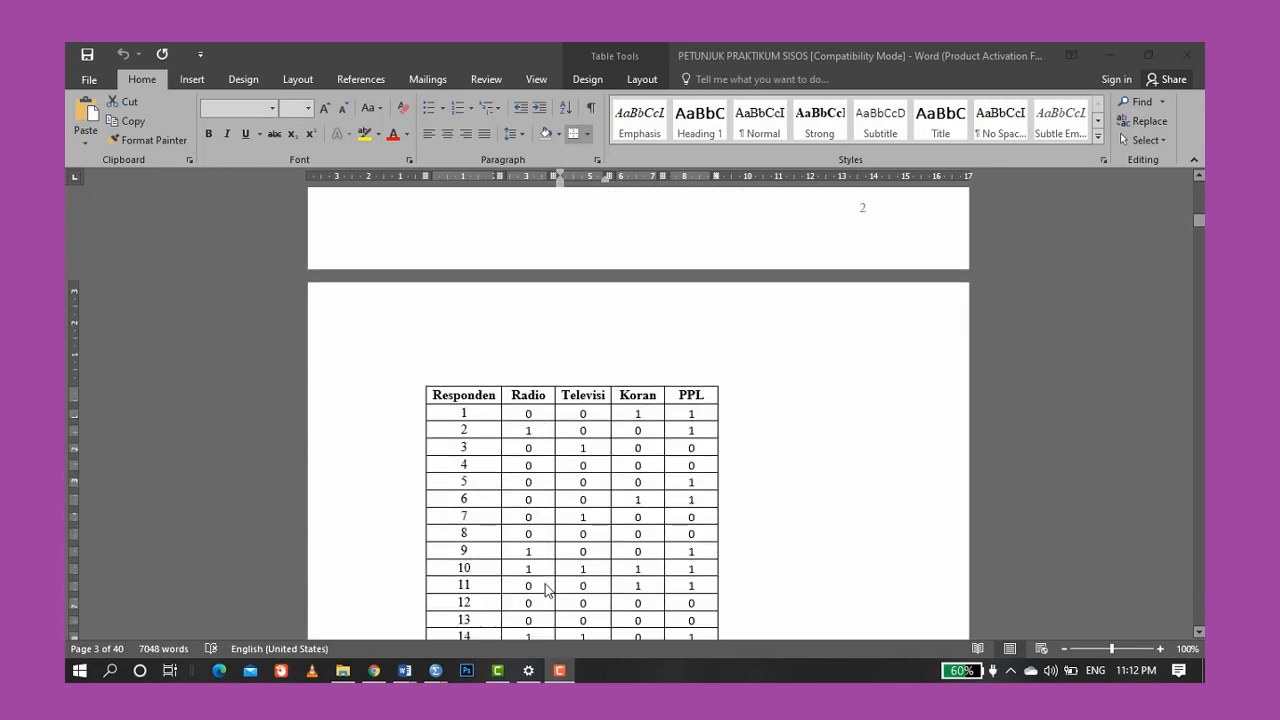
scroll(545, 591, down, 2)
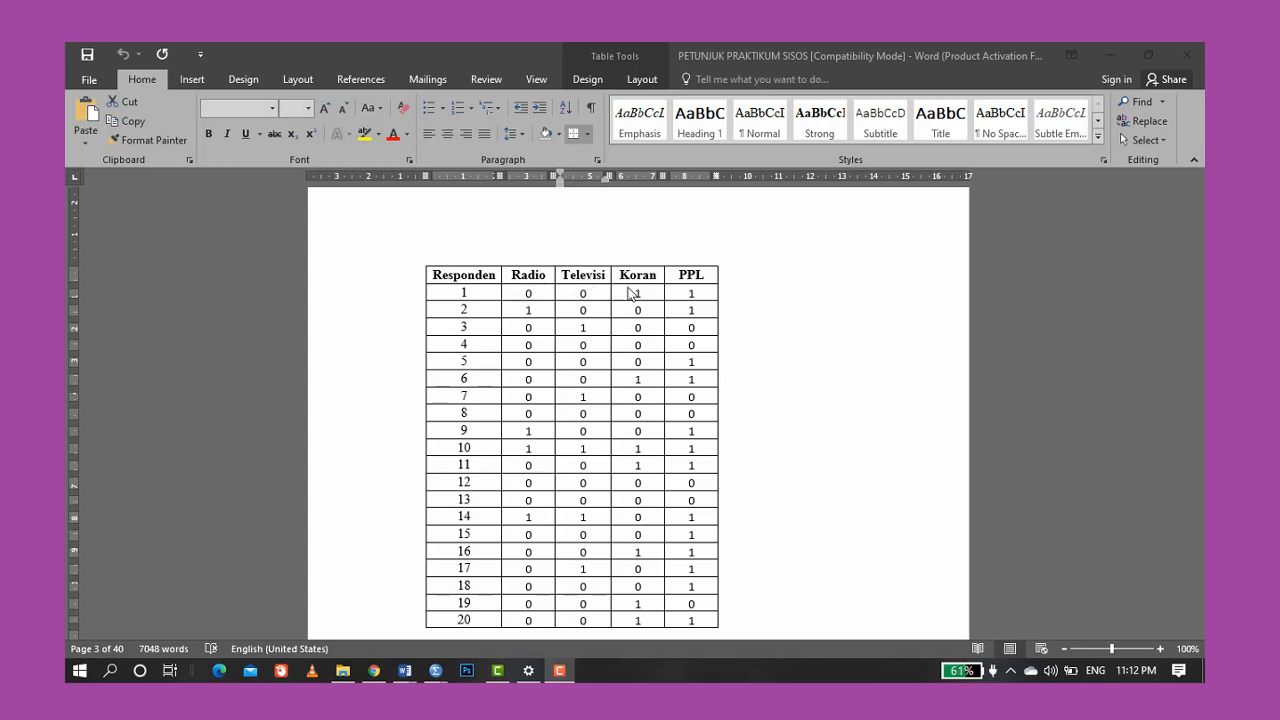
scroll(662, 287, down, 2)
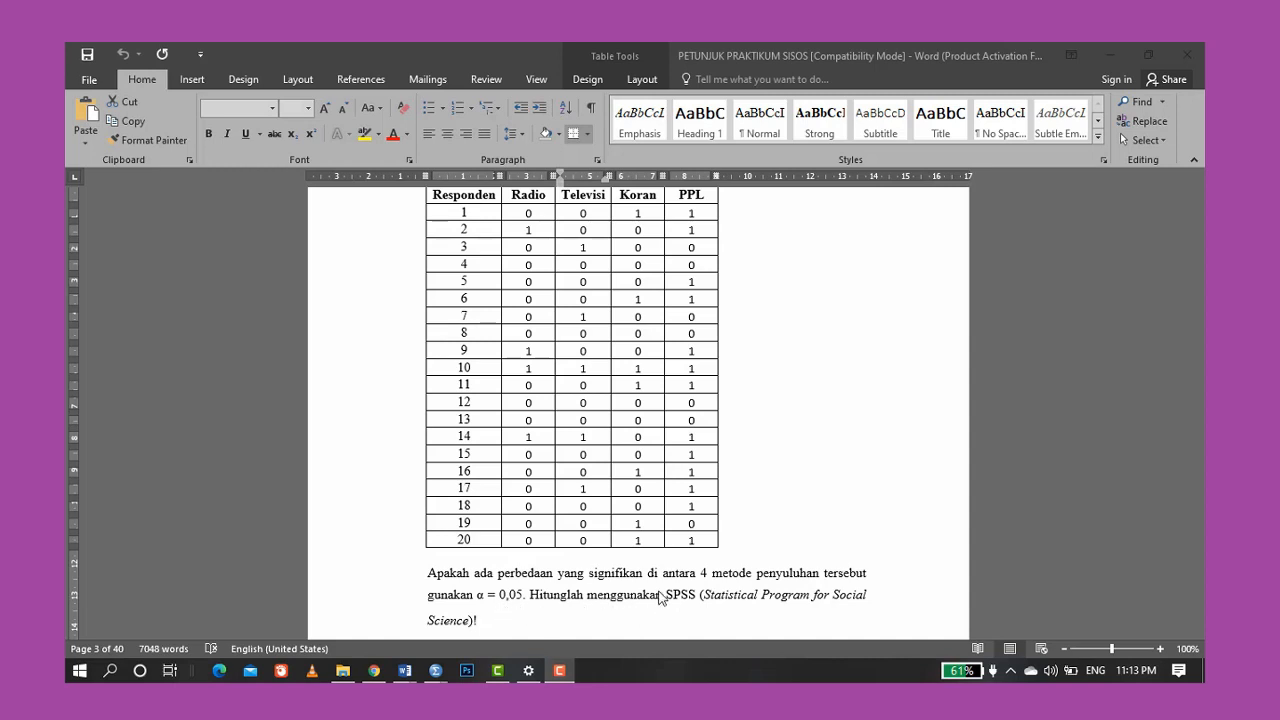
scroll(660, 593, up, 1)
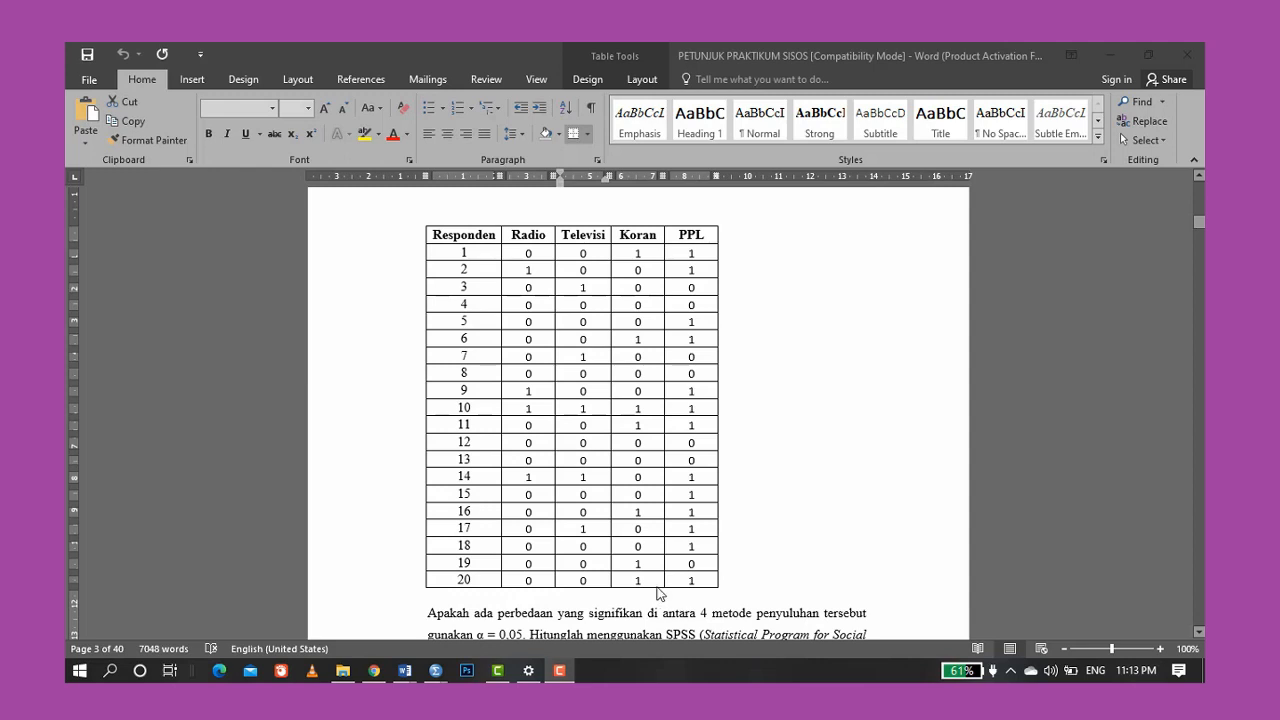
Switch to the SPSS Statistics Data Editor and show the variable definitions of the empty dataset
key(alt+Tab)
key(alt+Tab)
key(alt+Tab)
key(alt+Tab)
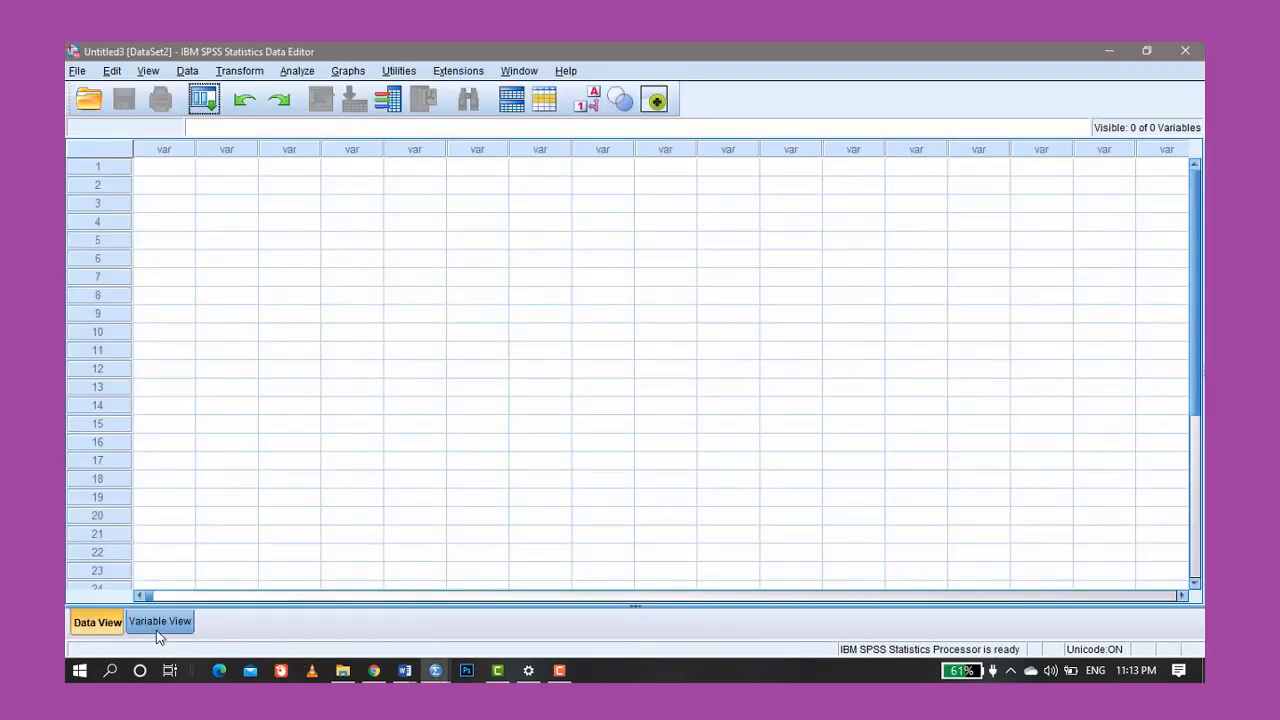
click(158, 635)
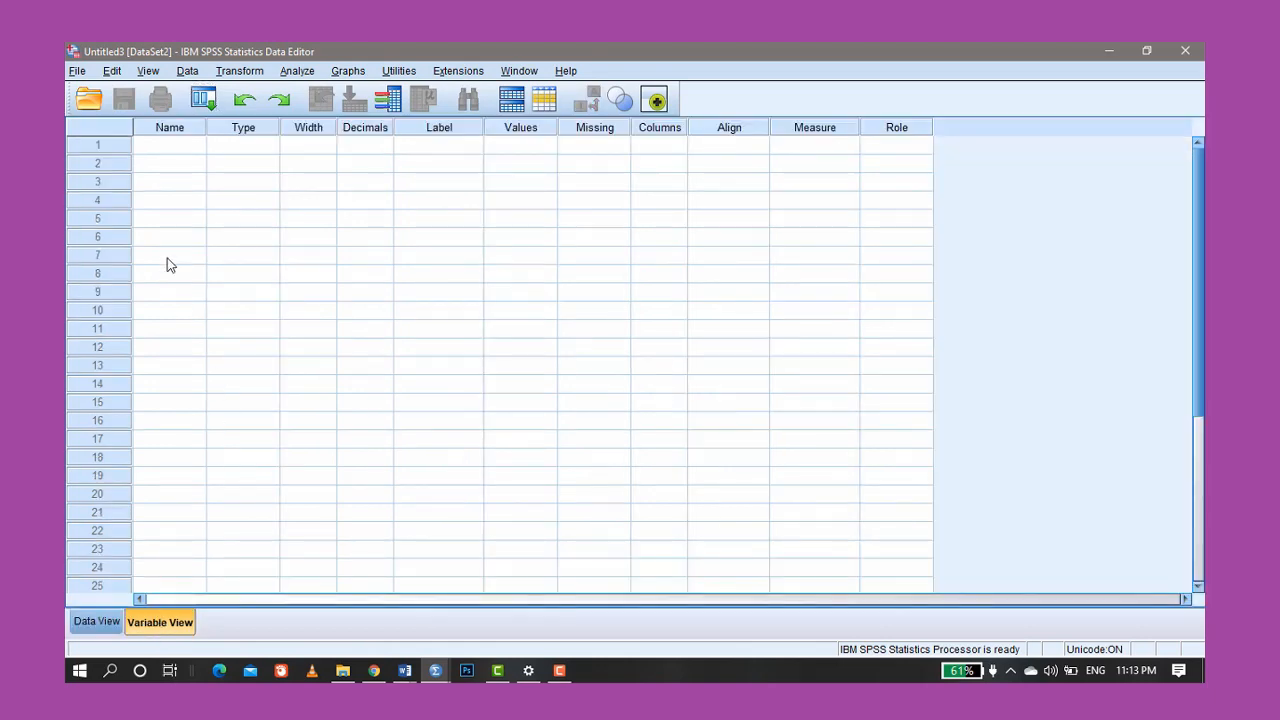
Define four variables named Radio, Televisi, Koran and PPL in the first four rows
click(159, 151)
text(Radio)
key(Return)
text(Televi)
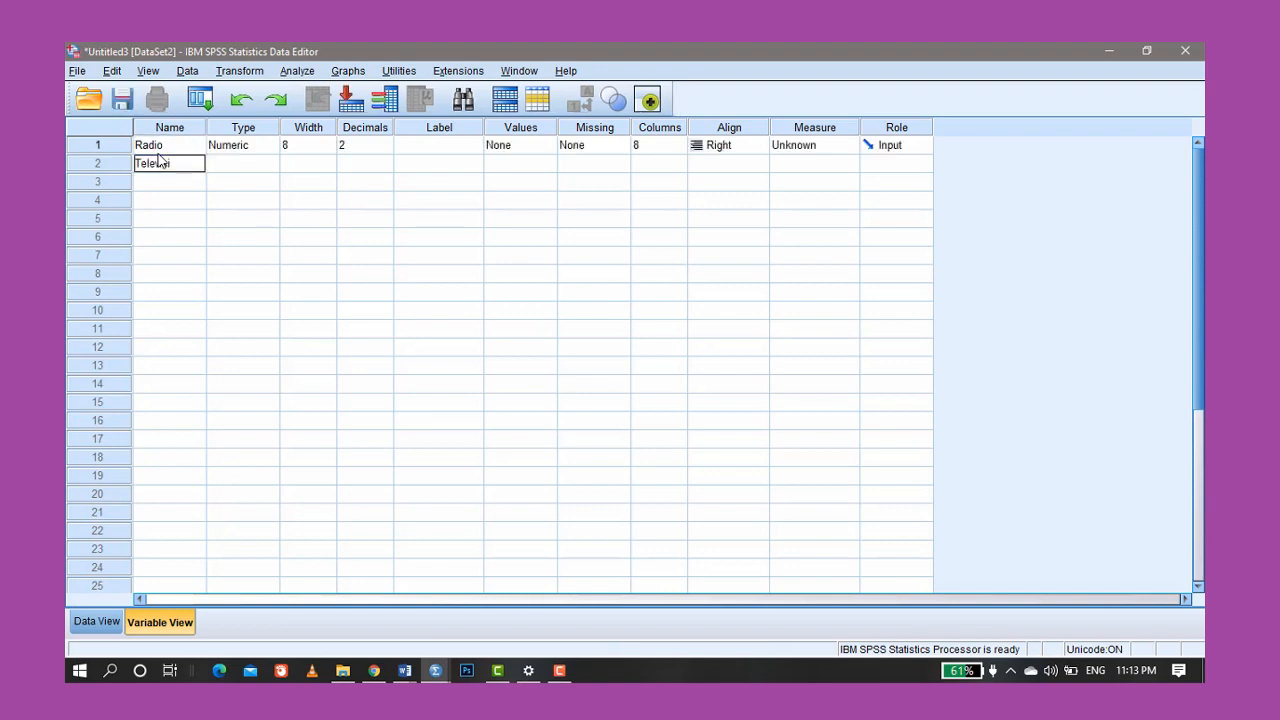
key(Return)
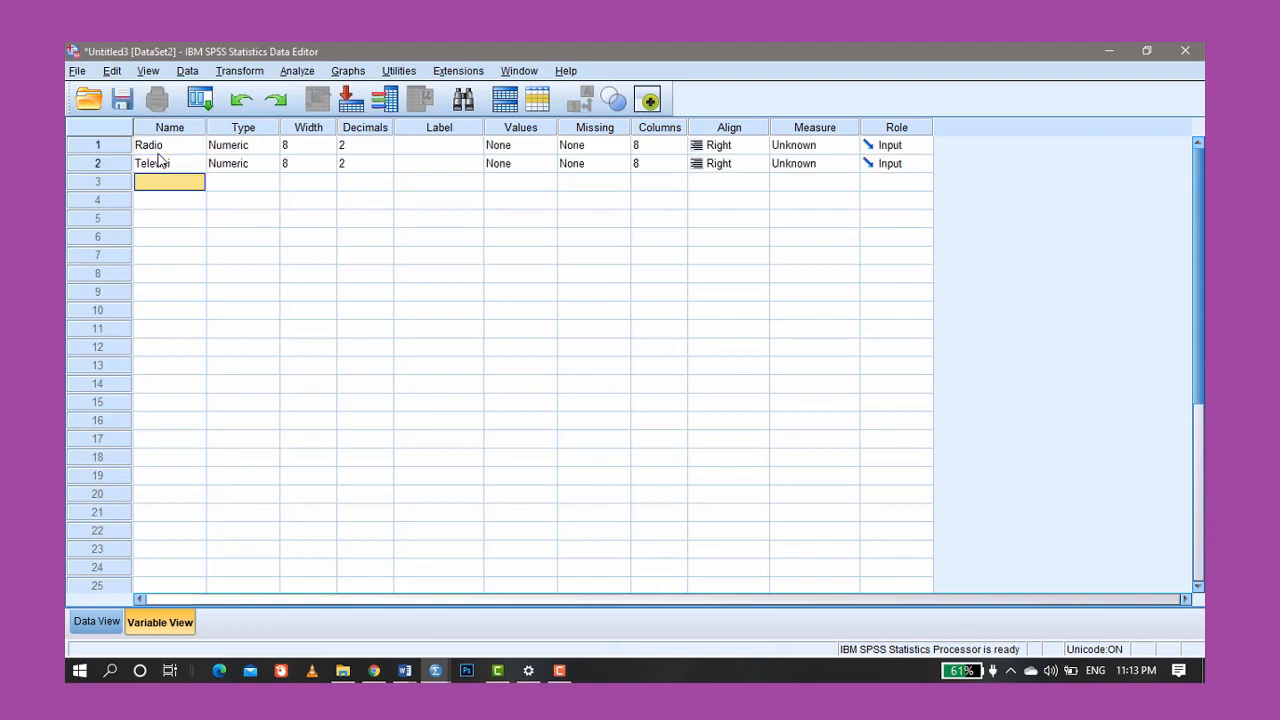
text(Koran)
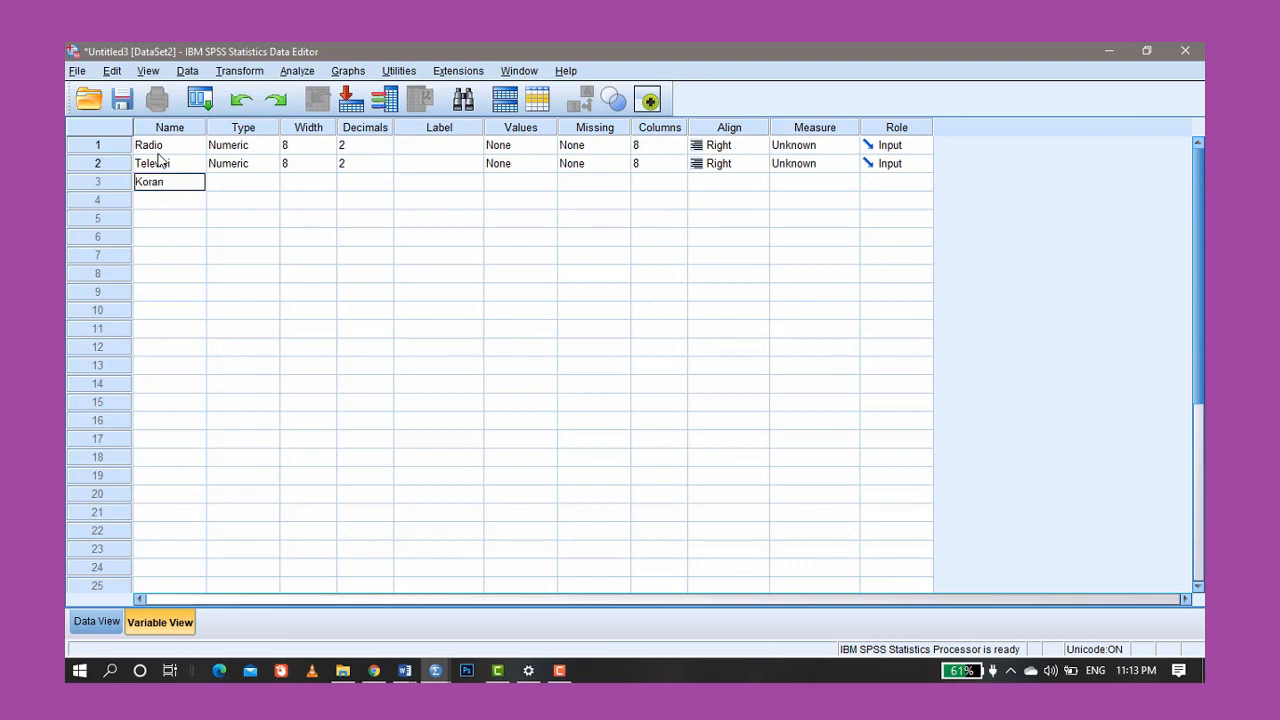
key(Return)
text(PPL)
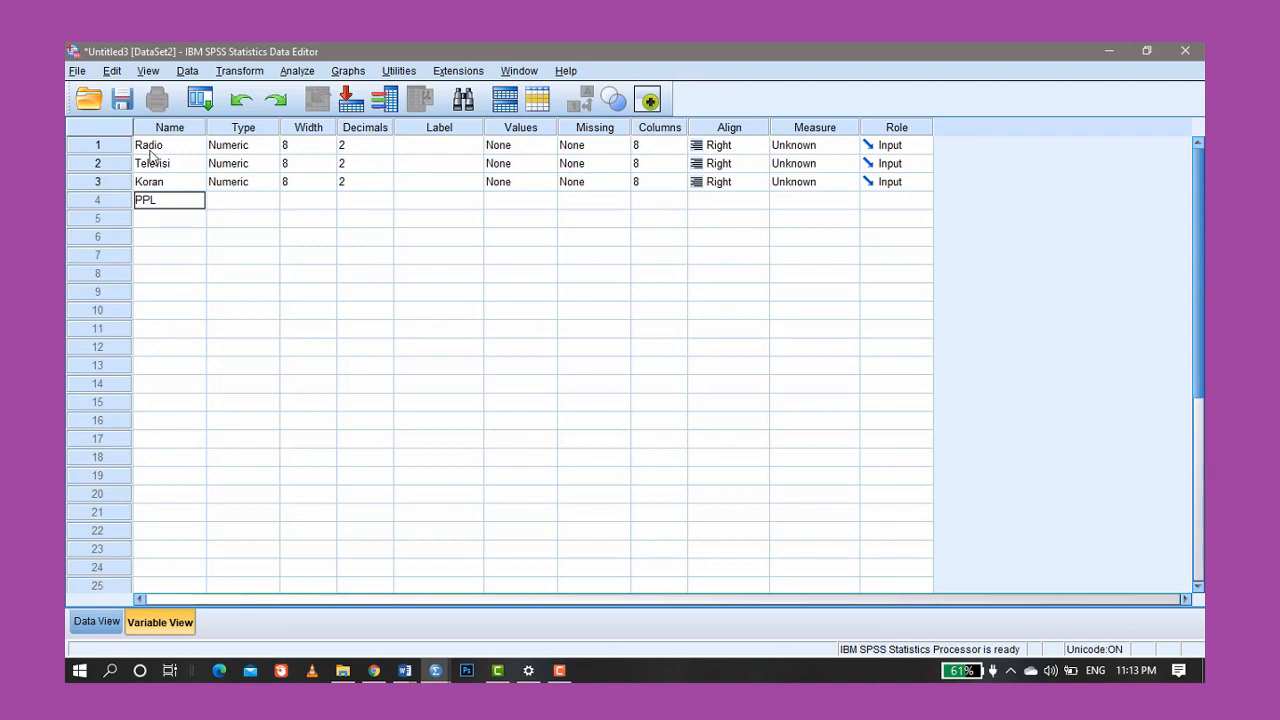
Set the decimals of the Radio, Televisi, Koran and PPL variables to 0
click(351, 148)
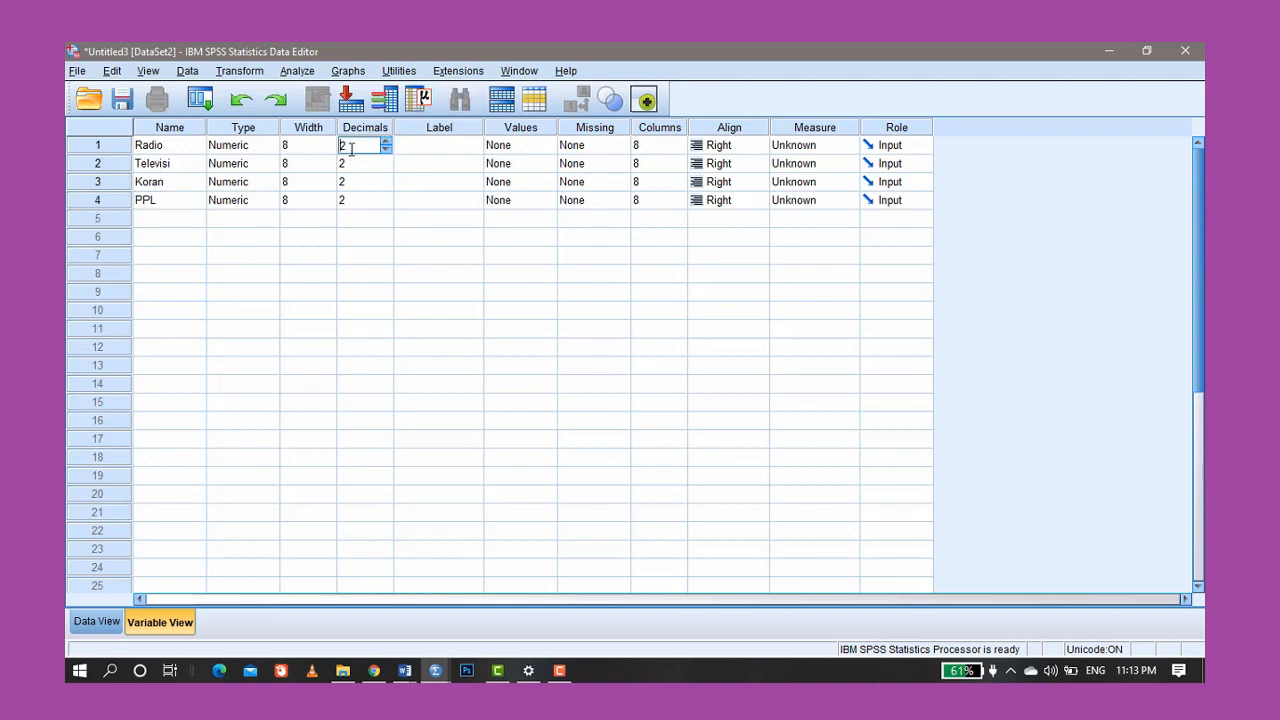
click(386, 150)
click(386, 151)
click(386, 165)
click(388, 168)
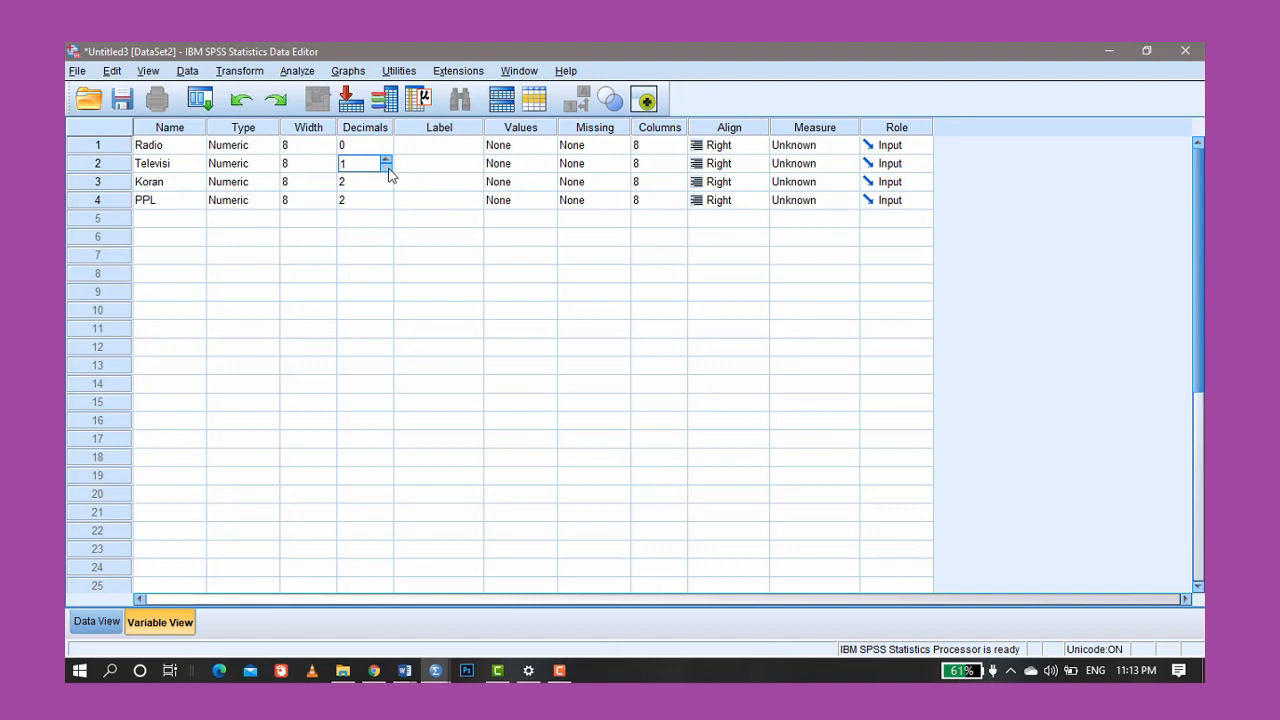
click(388, 168)
click(363, 186)
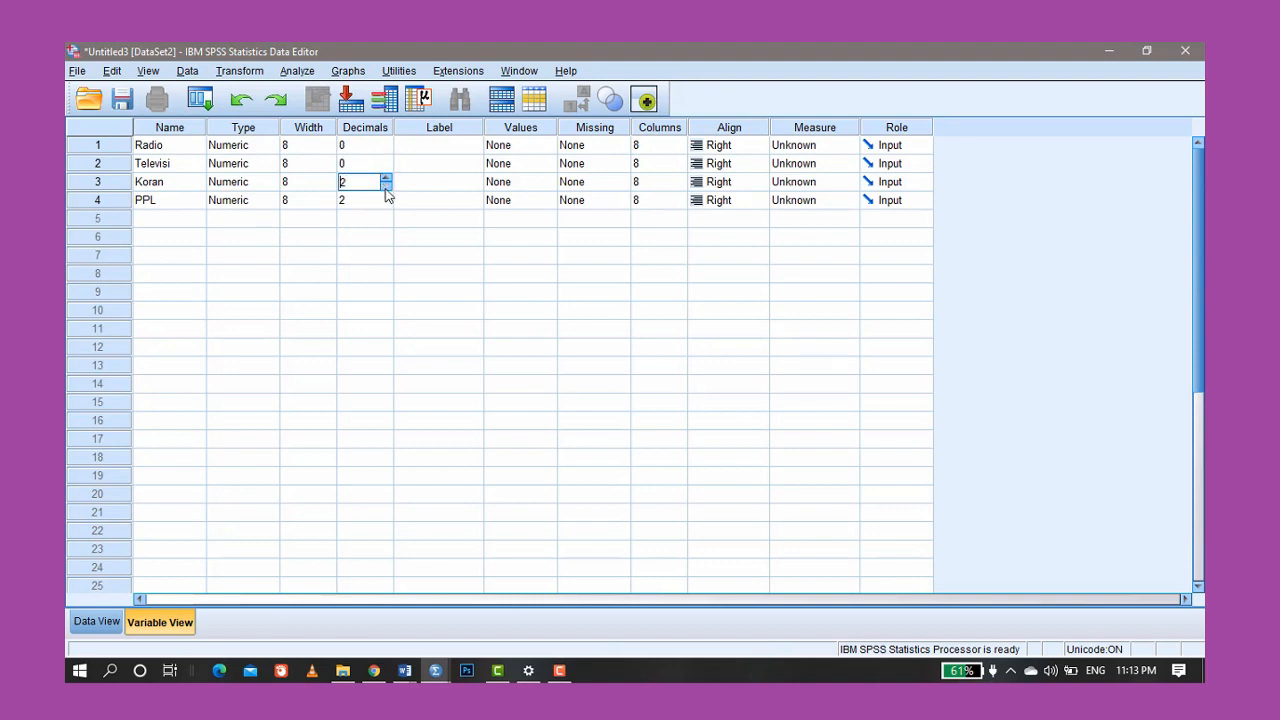
click(386, 188)
click(363, 200)
click(386, 205)
click(388, 205)
Label the Radio variable "Penyuluhan menggunakan Radio"
click(424, 149)
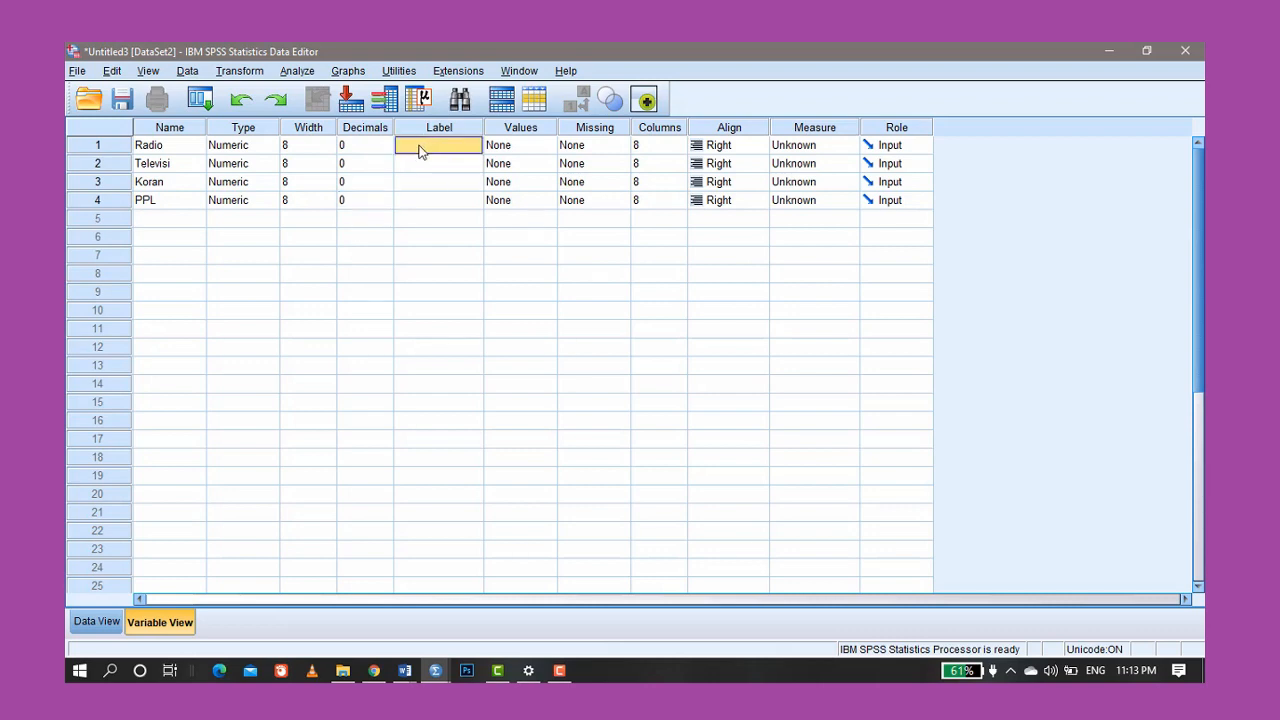
text(Penyulu)
text(han mengguna)
text(kan)
text( Radio)
Enter labels beginning with "Penyuluhan menggunakan" for the Televisi and Koran variables
click(429, 166)
text(P)
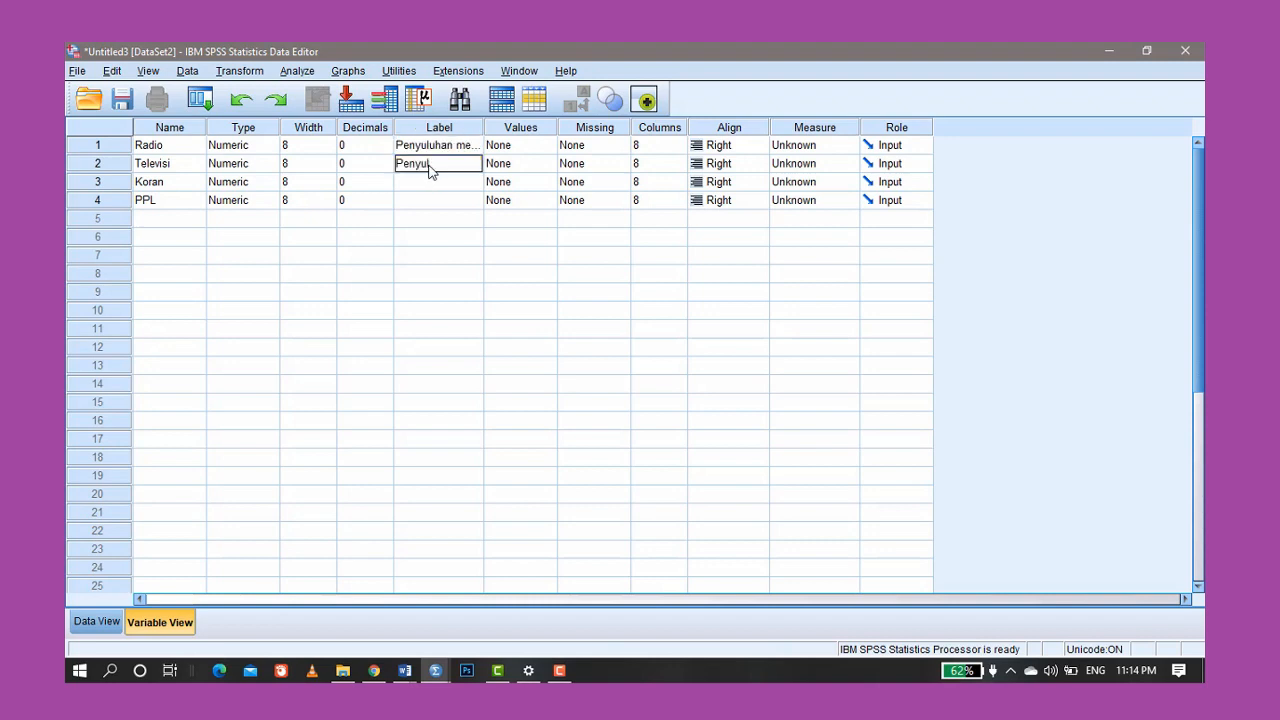
text(ggunakan)
text( Televisi)
key(Return)
text(Pen)
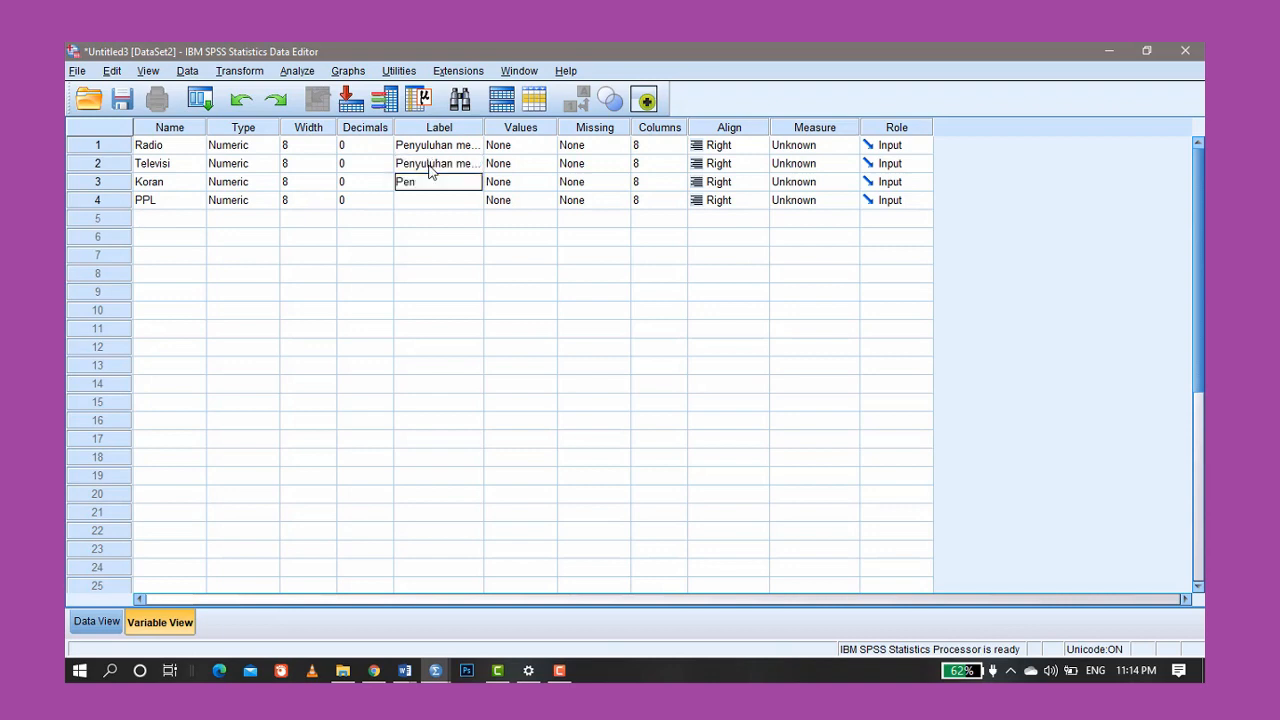
text(yuluhan menggunakan)
Edit the end of the Televisi variable's label so it reads "Penyuluhan menggunakan Televisi"
double_click(434, 166)
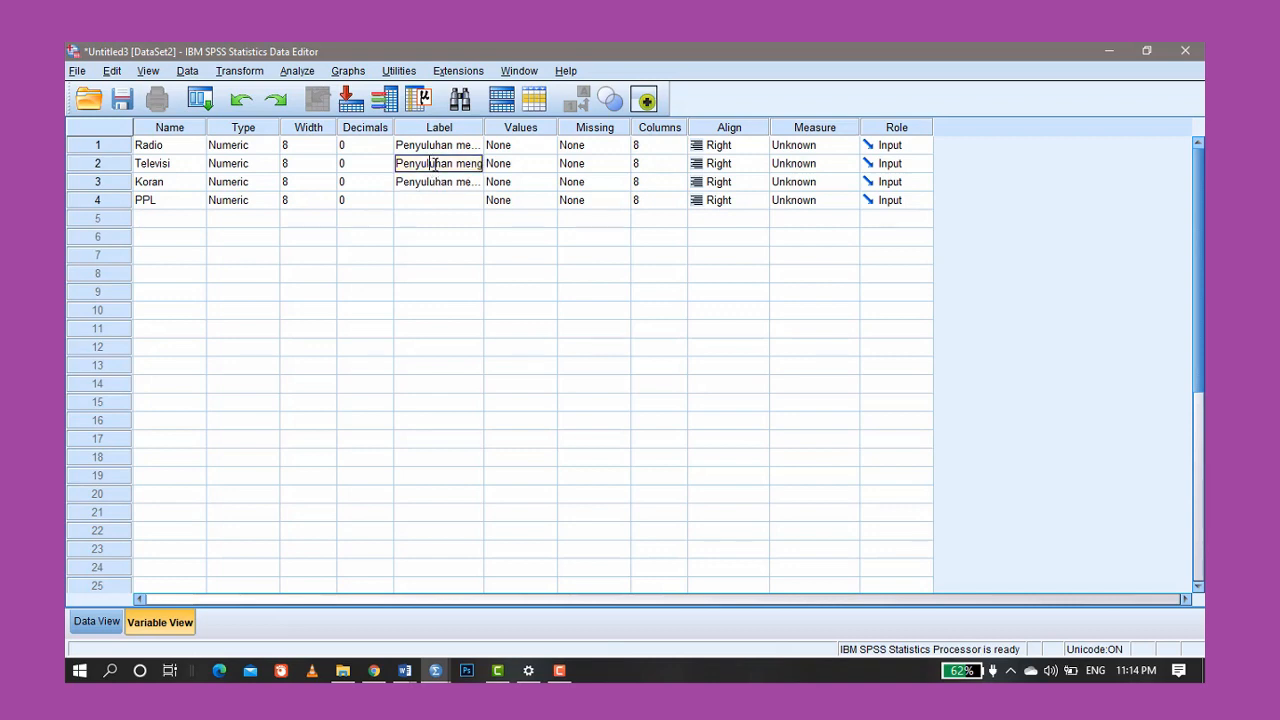
double_click(461, 167)
click(462, 169)
key(Right)
key(Right)
key(Right)
key(Right)
key(Right)
key(Right)
key(Right)
key(Right)
key(Right)
key(Right)
key(Right)
key(Right)
key(Right)
key(Right)
key(Right)
key(Right)
key(Right)
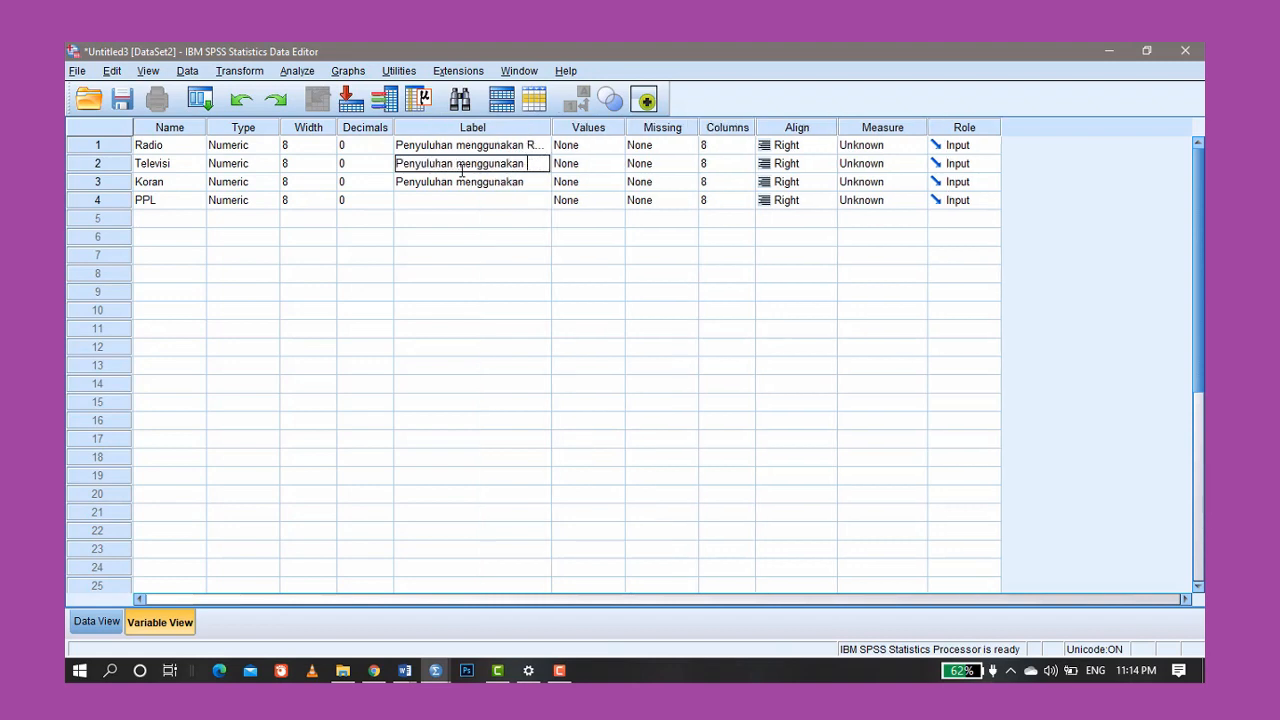
text(Televisi)
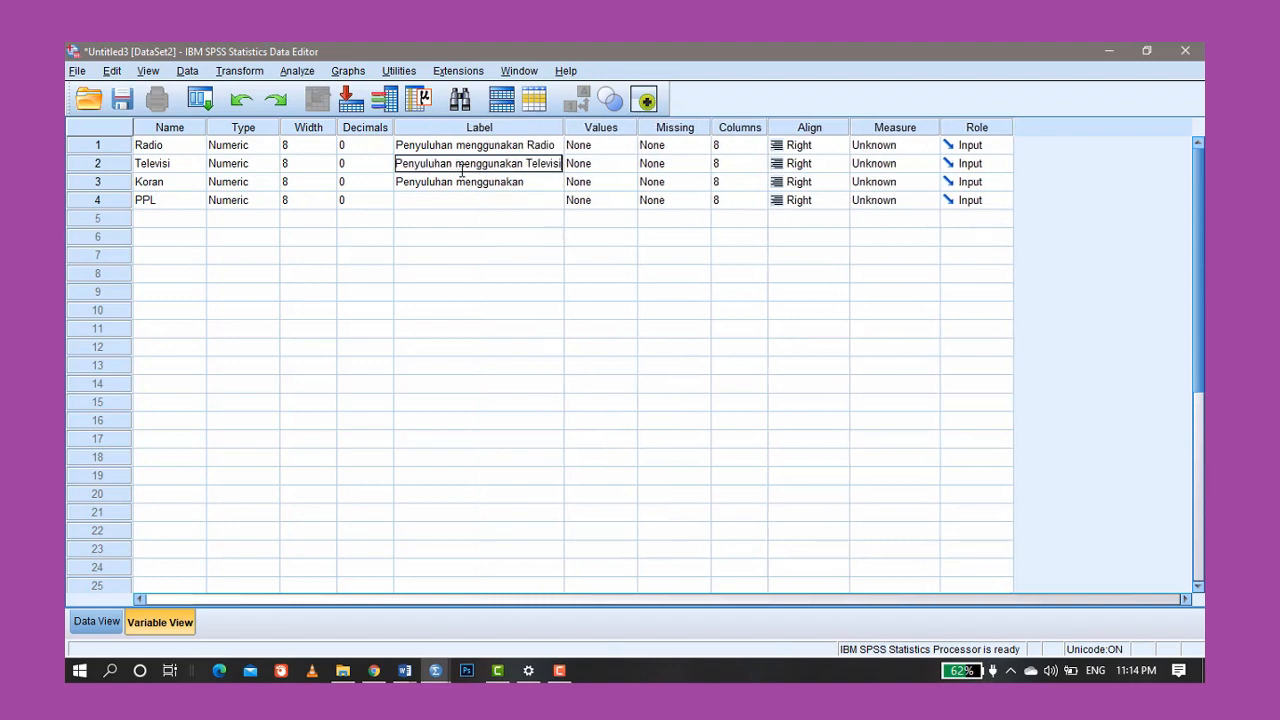
Complete the Koran label as "Penyuluhan menggunakan Koran" and label the PPL variable "Penyuluhan menggunakan PPL"
click(528, 186)
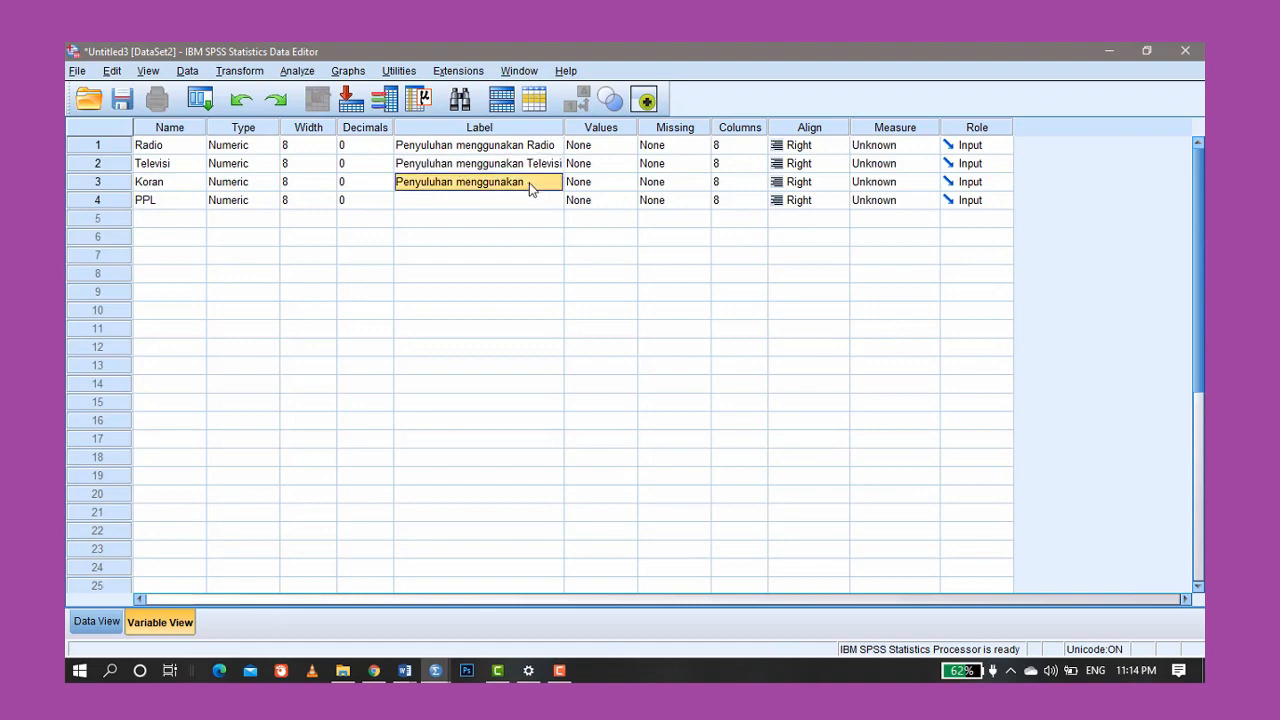
click(528, 188)
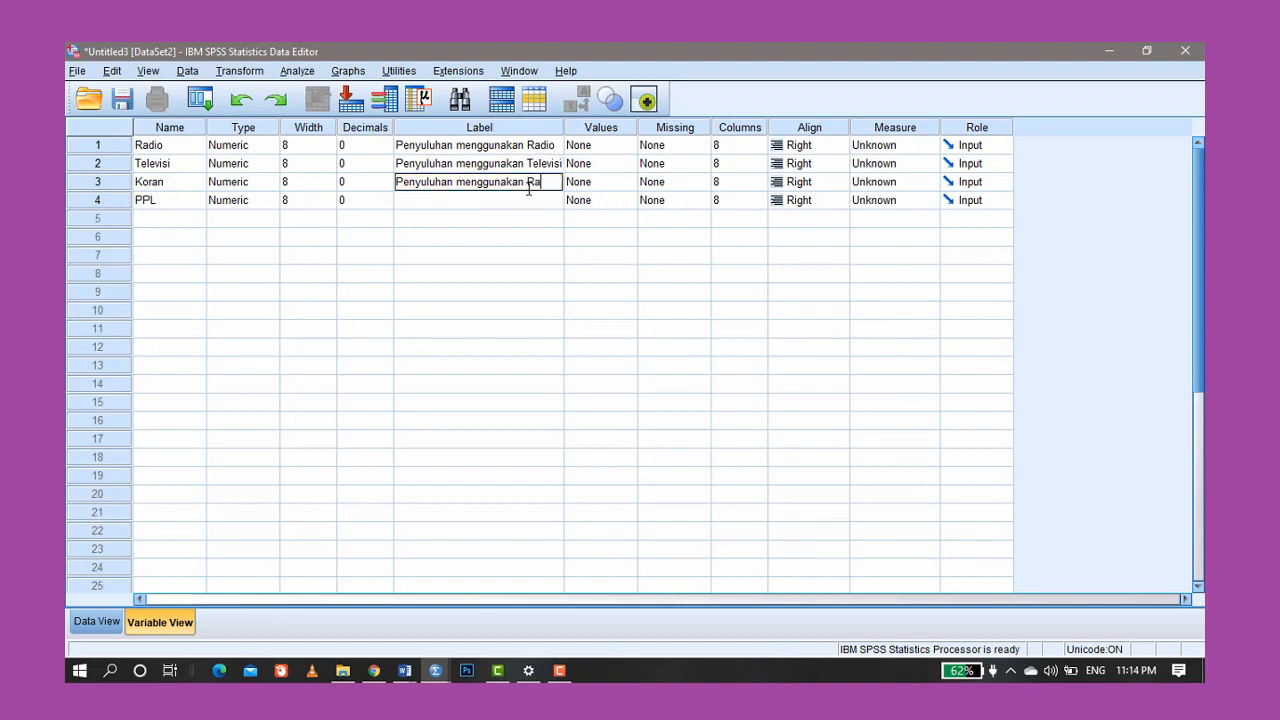
text(Koran)
click(528, 203)
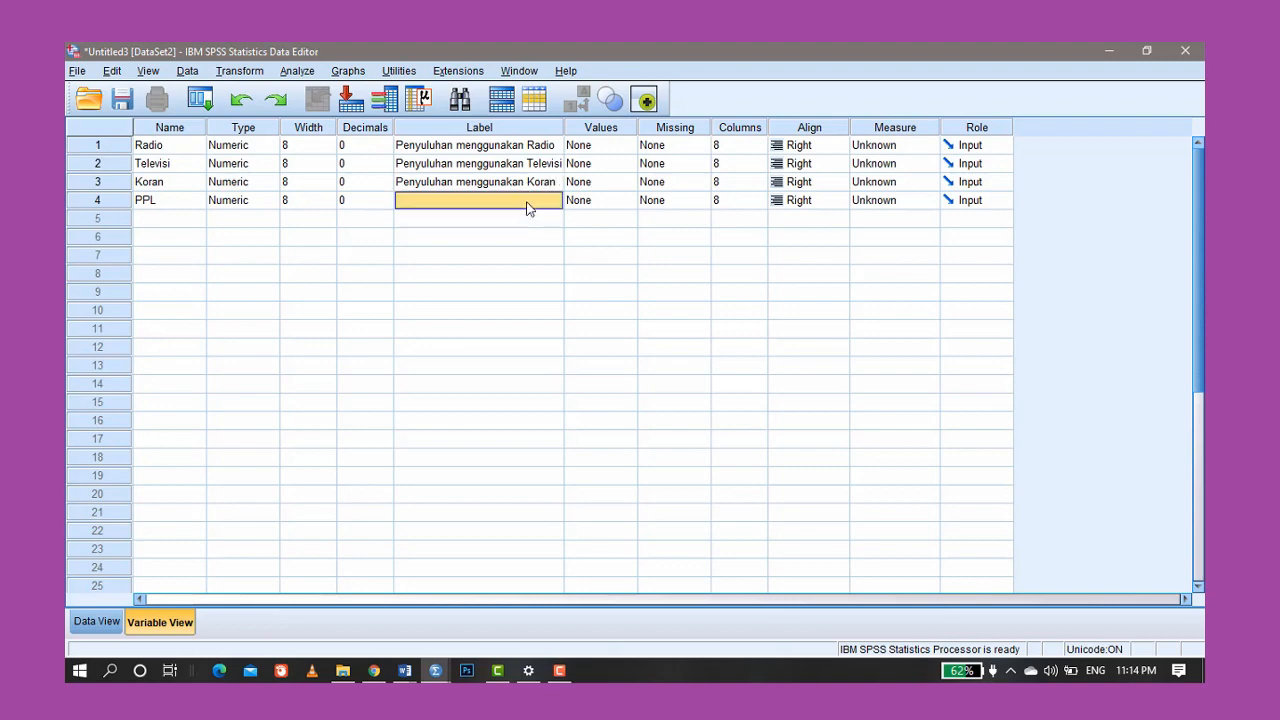
click(528, 203)
text(Penyuluhan menggunakan PPL)
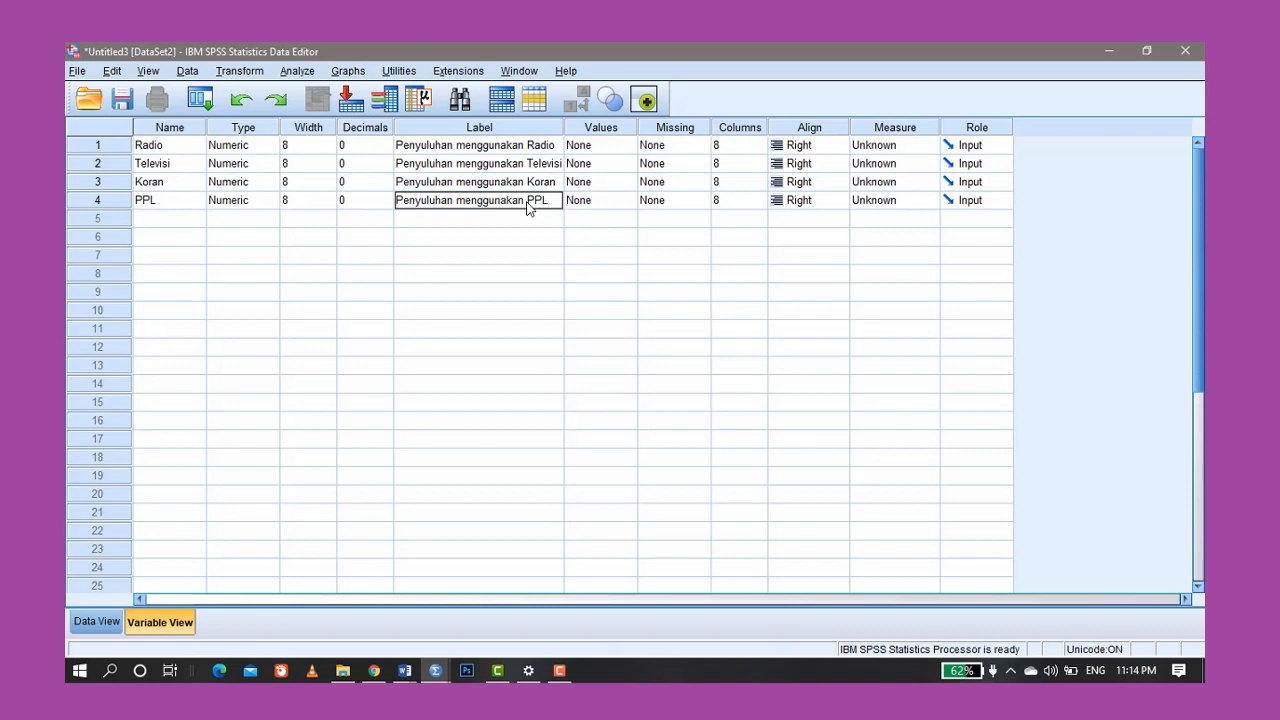
Set the measurement level of the Radio, Televisi, Koran and PPL variables to Nominal
click(883, 150)
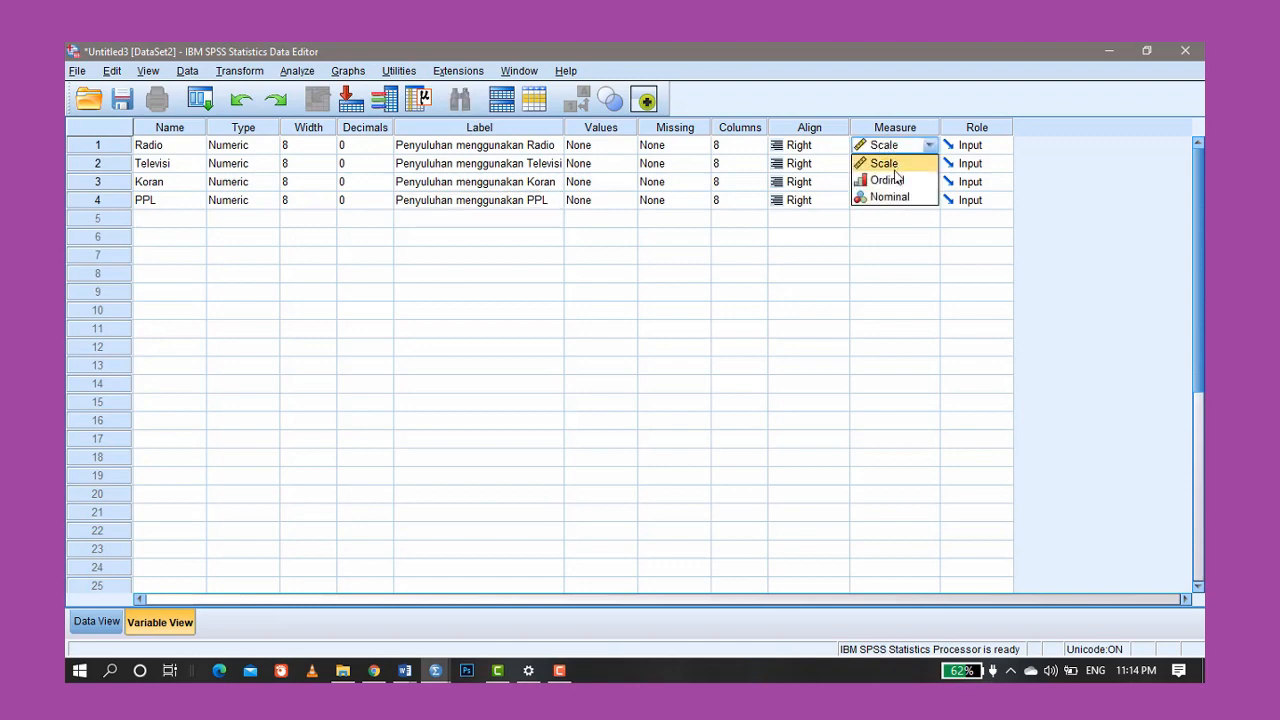
click(893, 194)
click(895, 164)
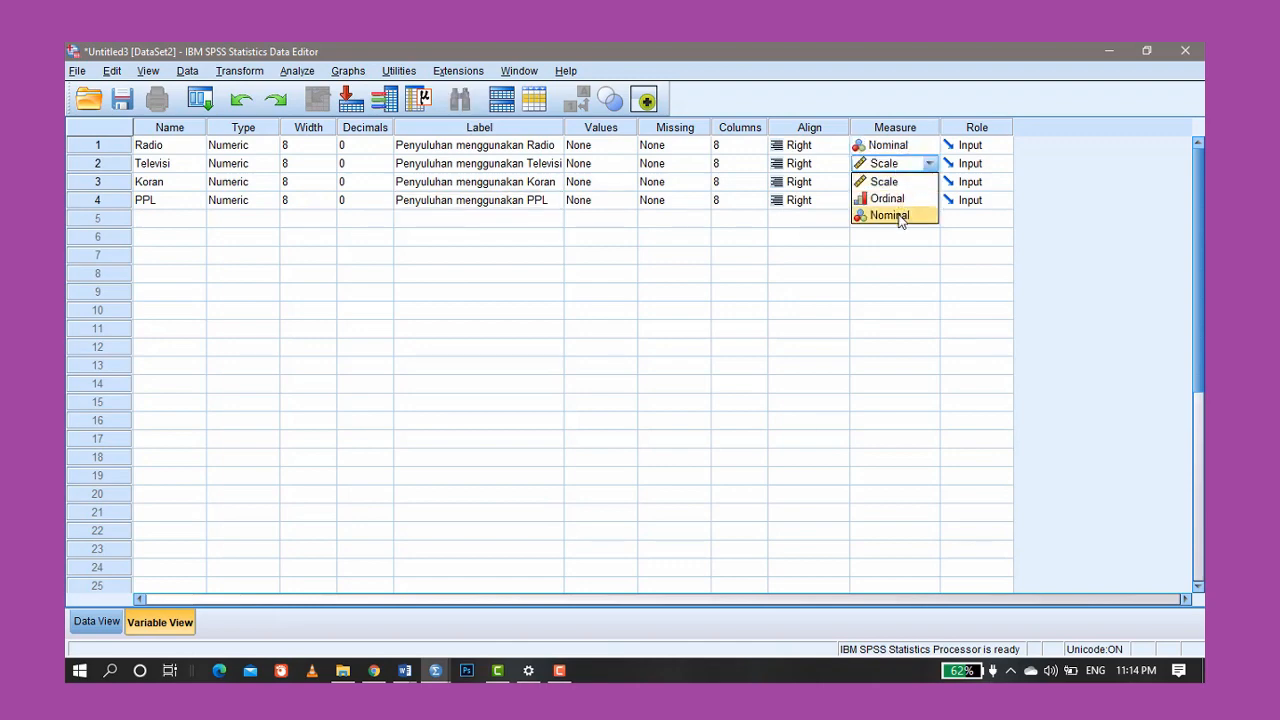
click(898, 216)
click(894, 184)
click(889, 233)
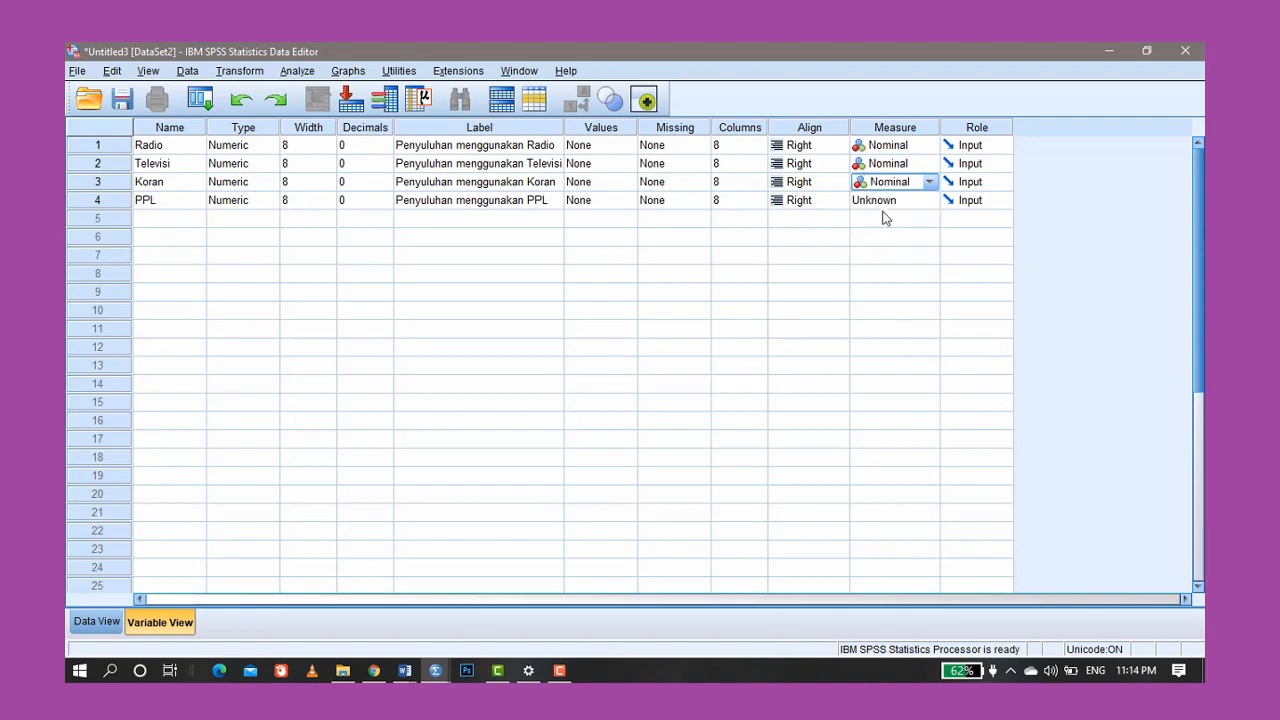
click(887, 204)
click(885, 237)
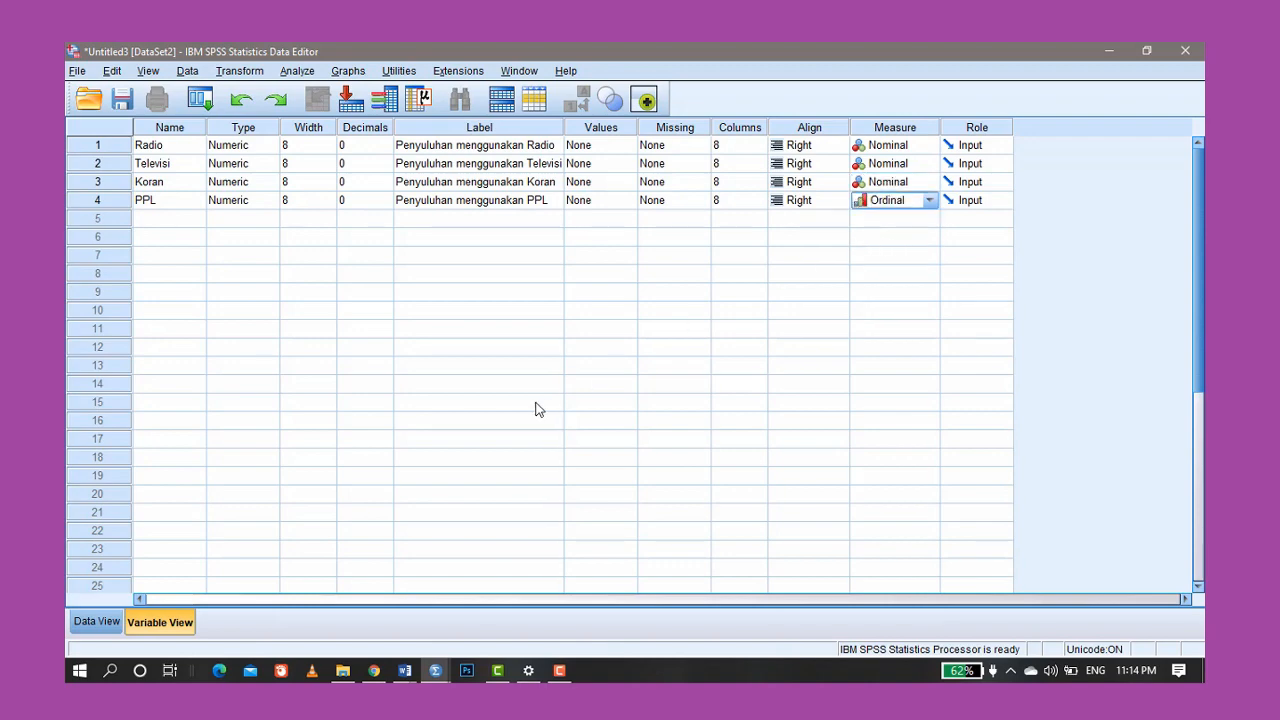
click(936, 203)
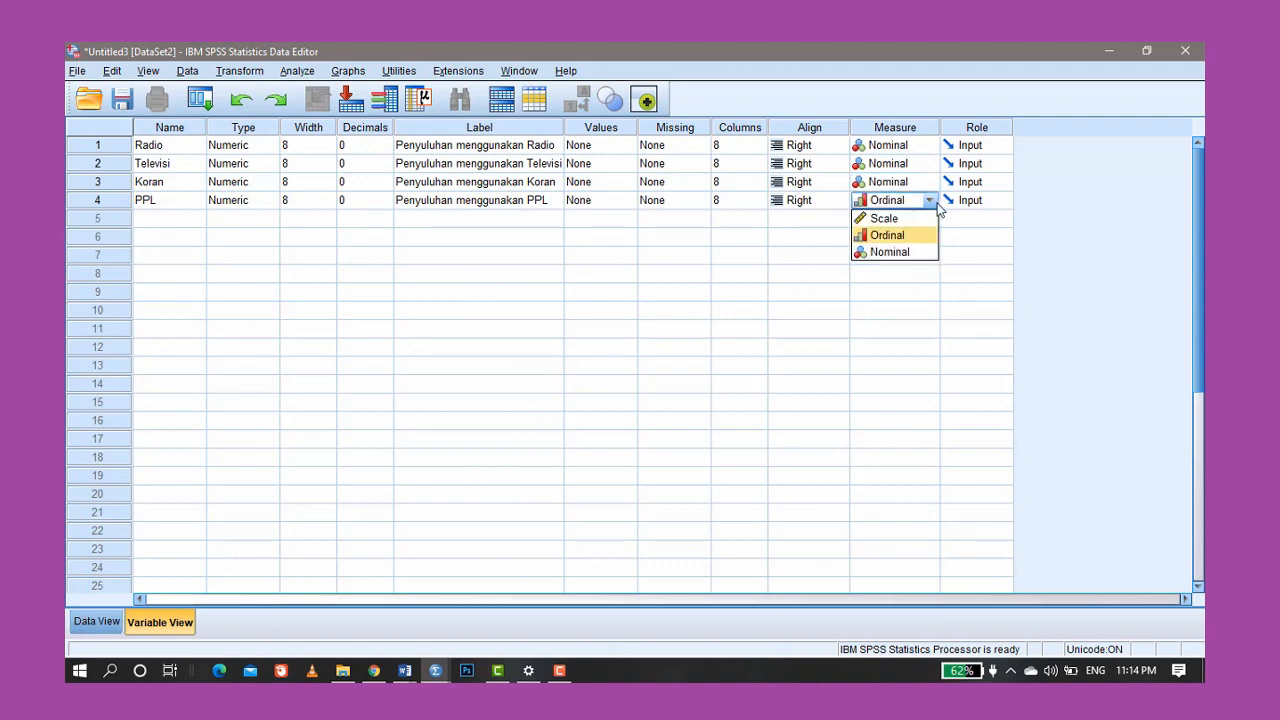
click(889, 252)
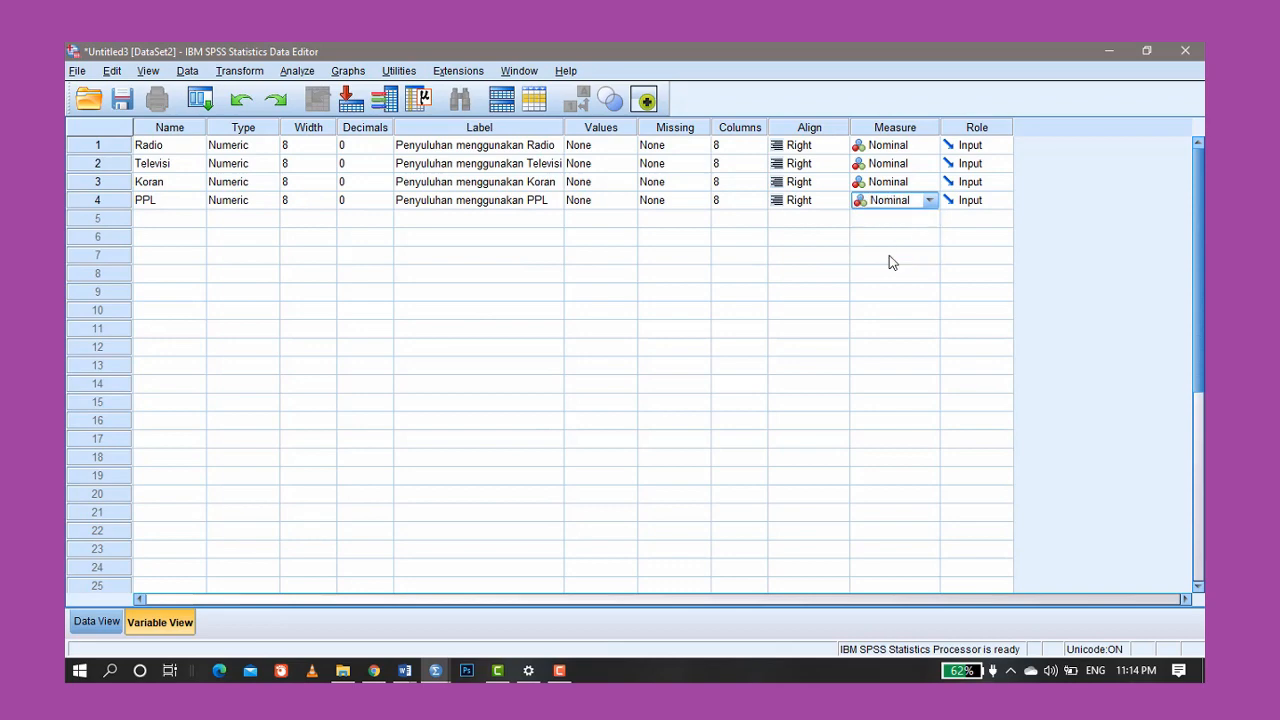
Copy the Radio, Televisi, Koran and PPL scores of all 20 respondents from the table in the PETUNJUK PRAKTIKUM SISOS Word document
click(96, 622)
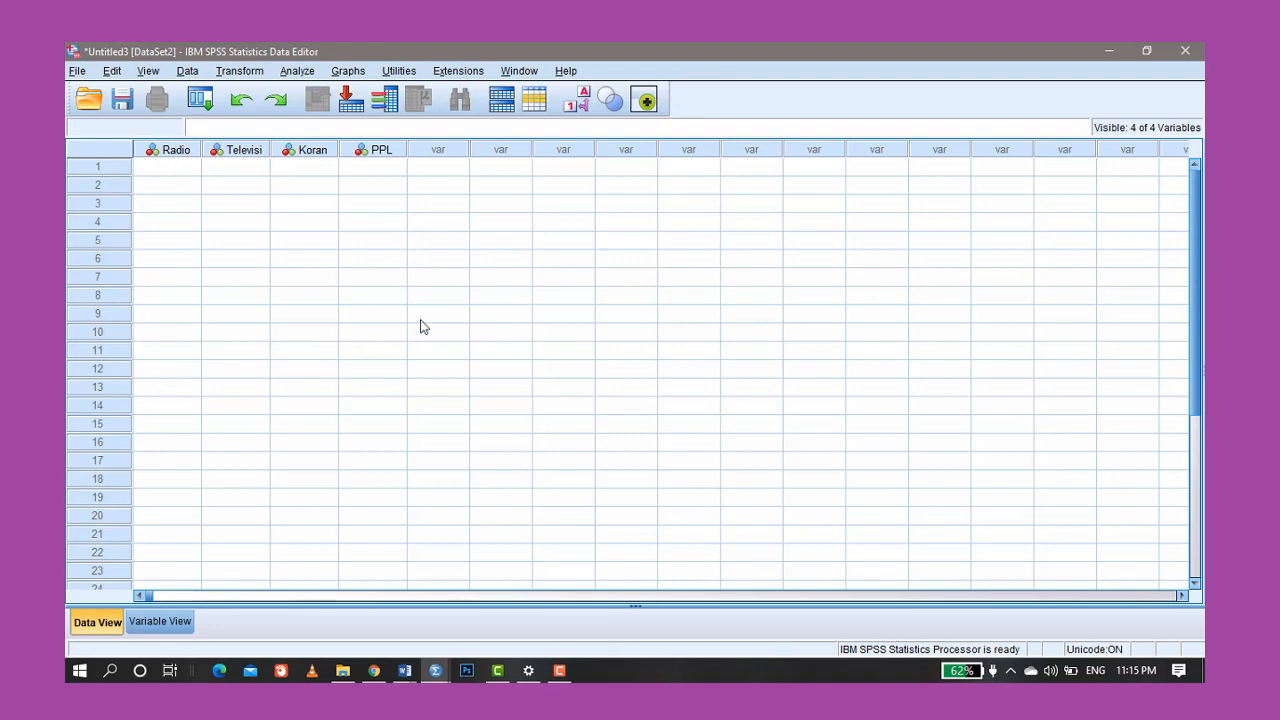
key(alt+Tab)
key(alt+Tab)
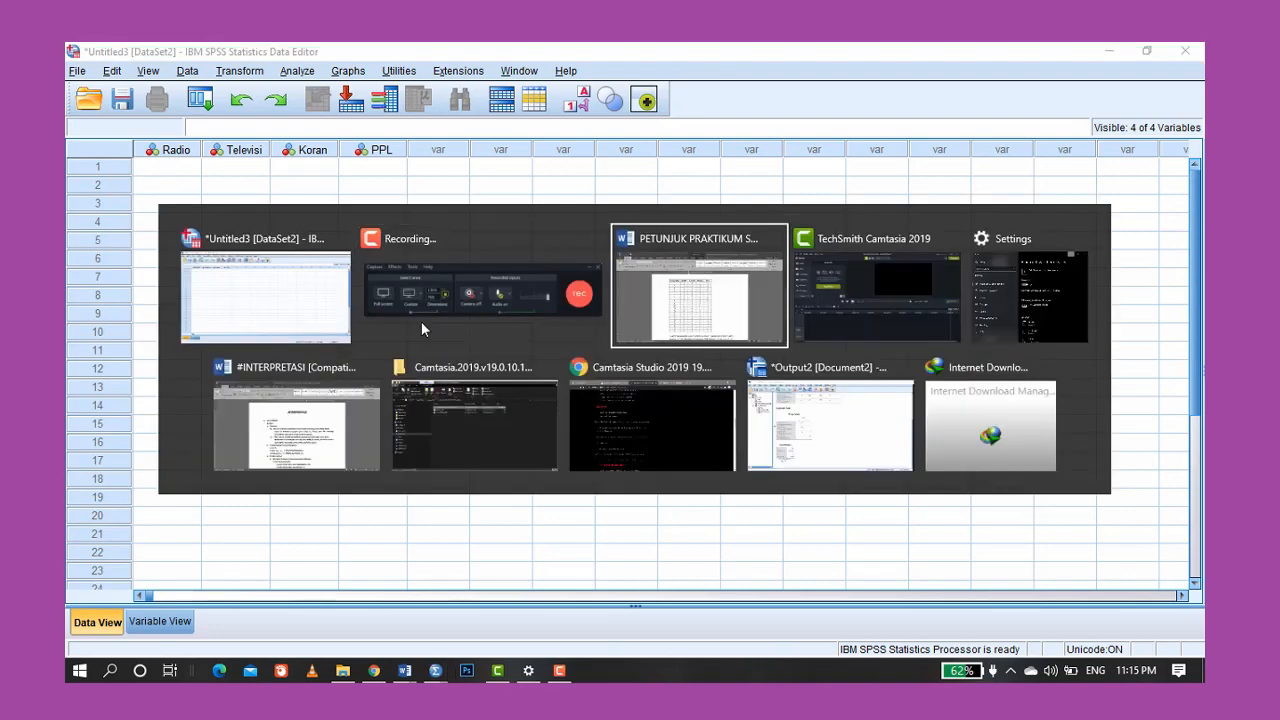
click(520, 255)
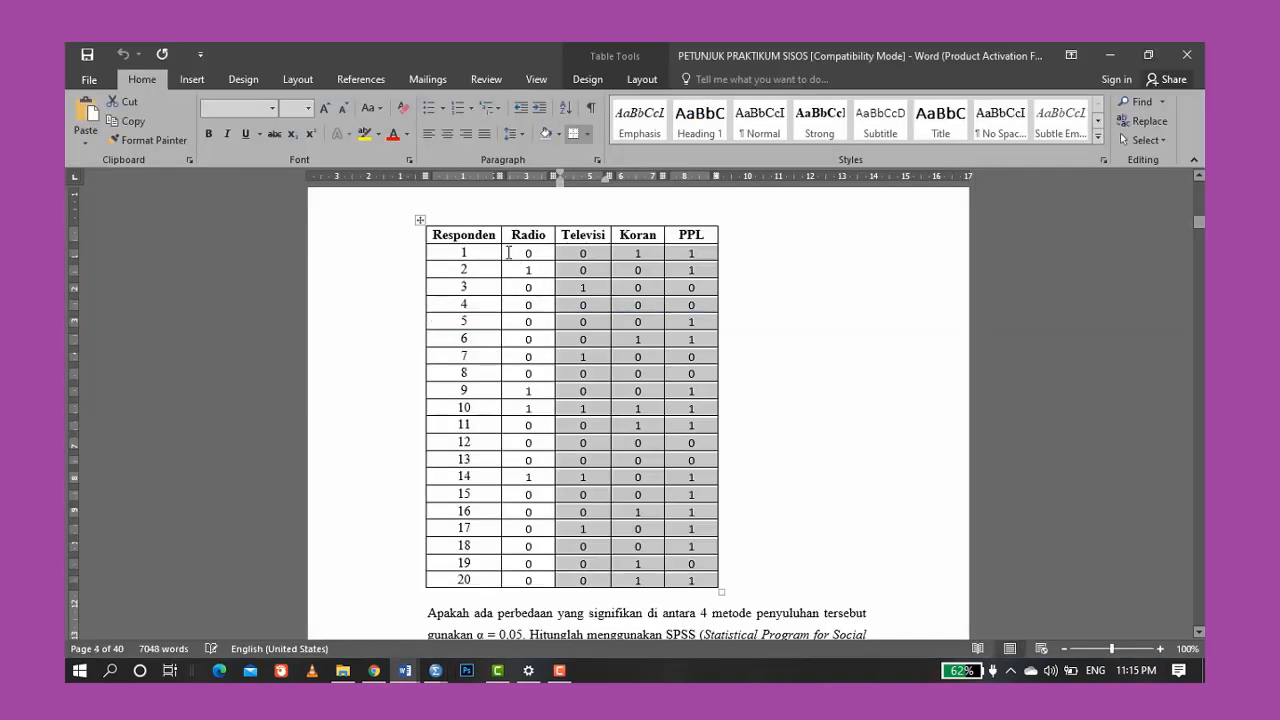
drag(508, 253, 688, 580)
key(ctrl+c)
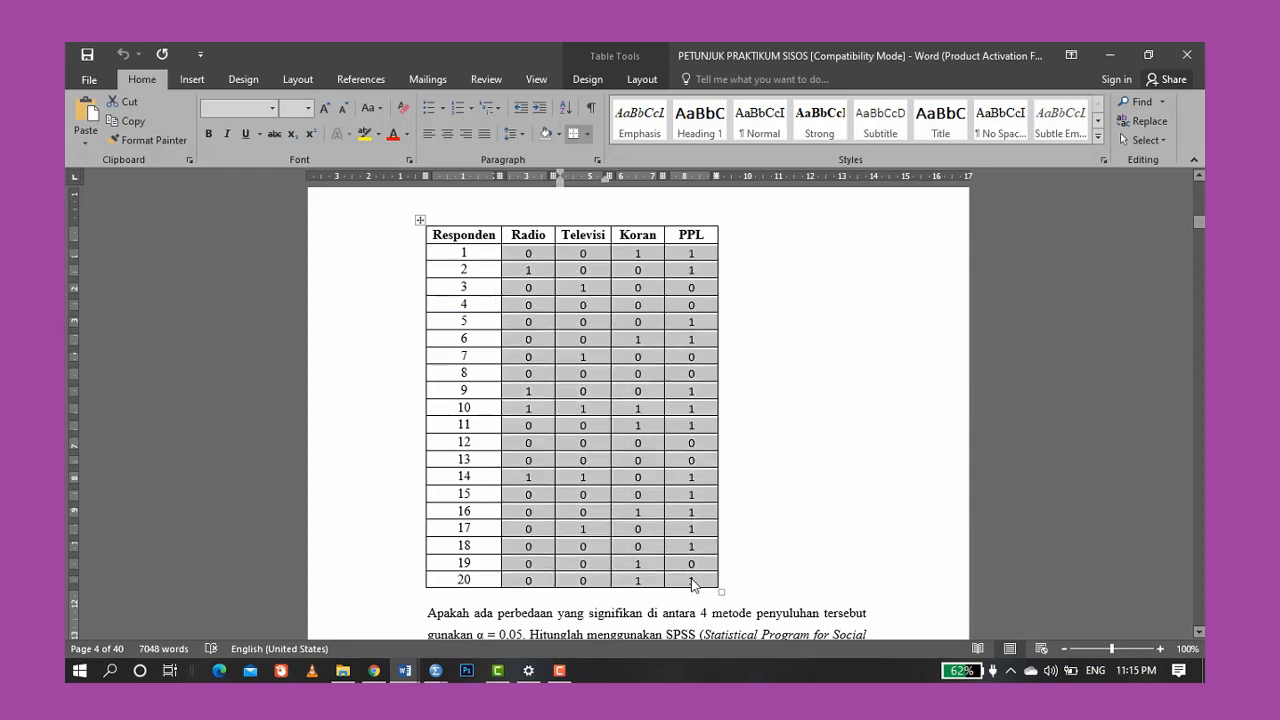
Return to the SPSS Data Editor and paste the copied scores starting at row 1 of the Radio variable
key(alt+Tab)
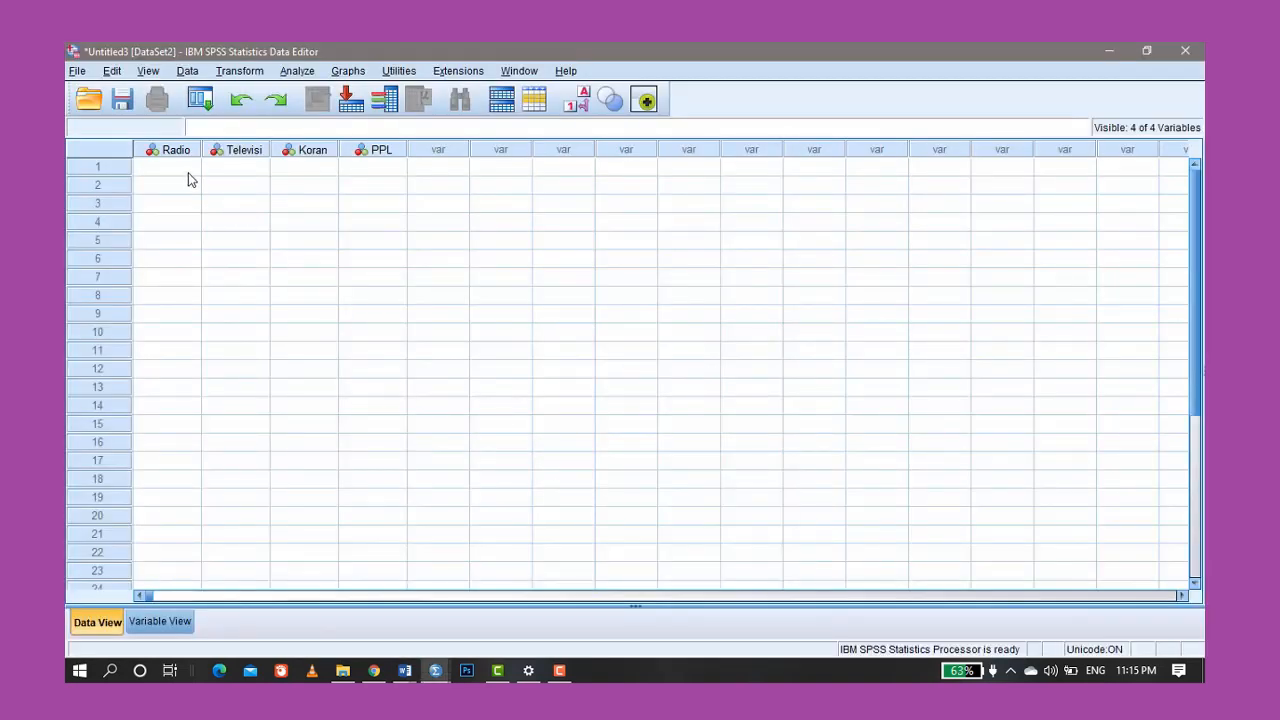
click(189, 173)
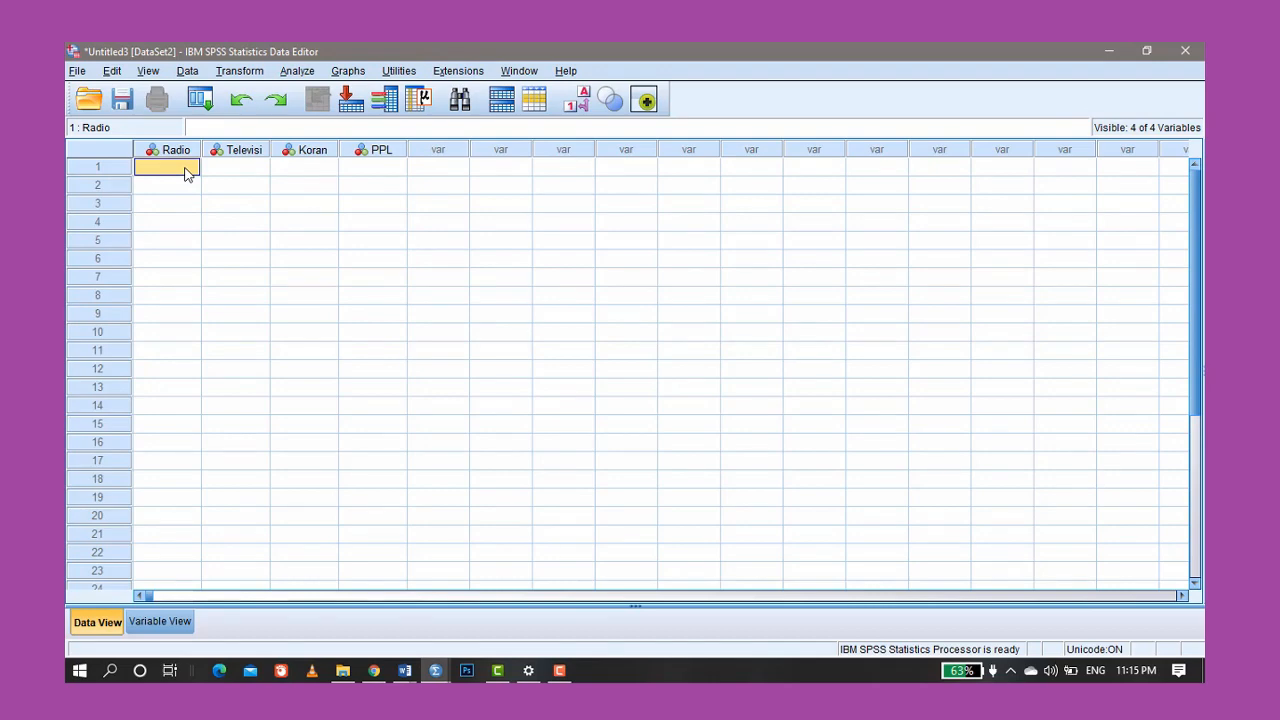
key(ctrl+v)
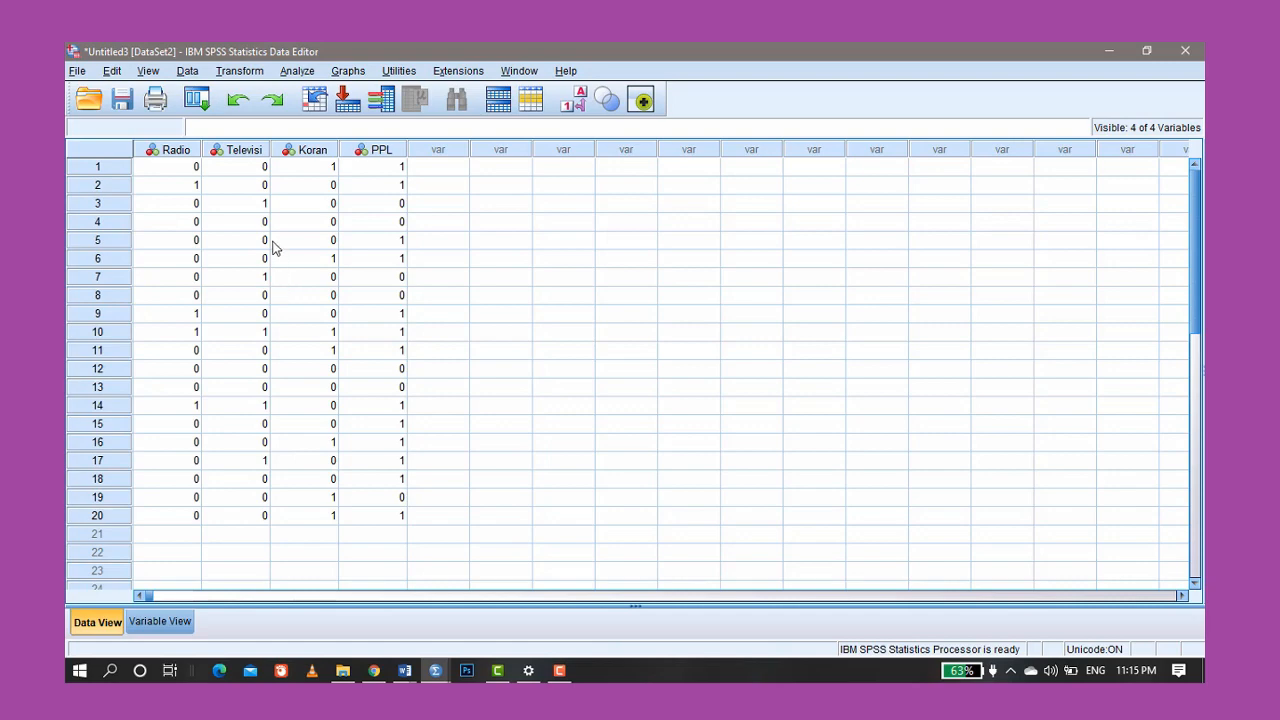
Start the legacy nonparametric K Related Samples test and add all four Penyuluhan variables as test variables
click(294, 74)
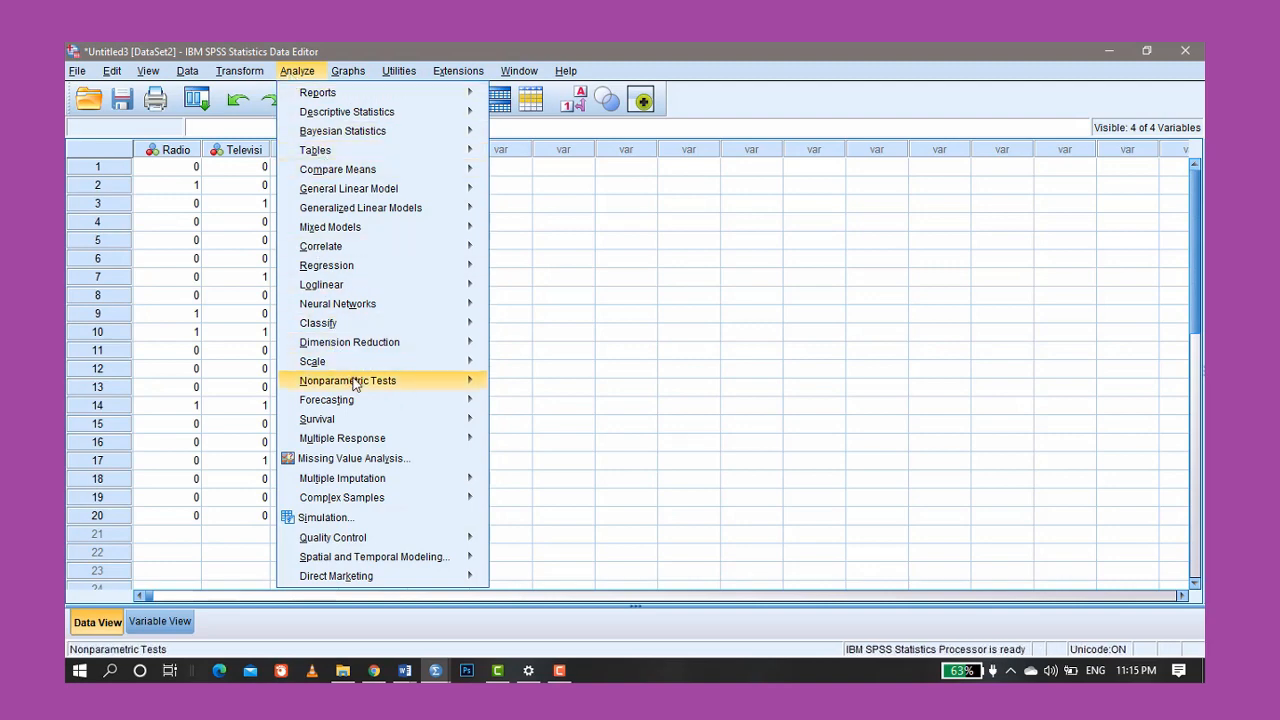
mouse_move(354, 386)
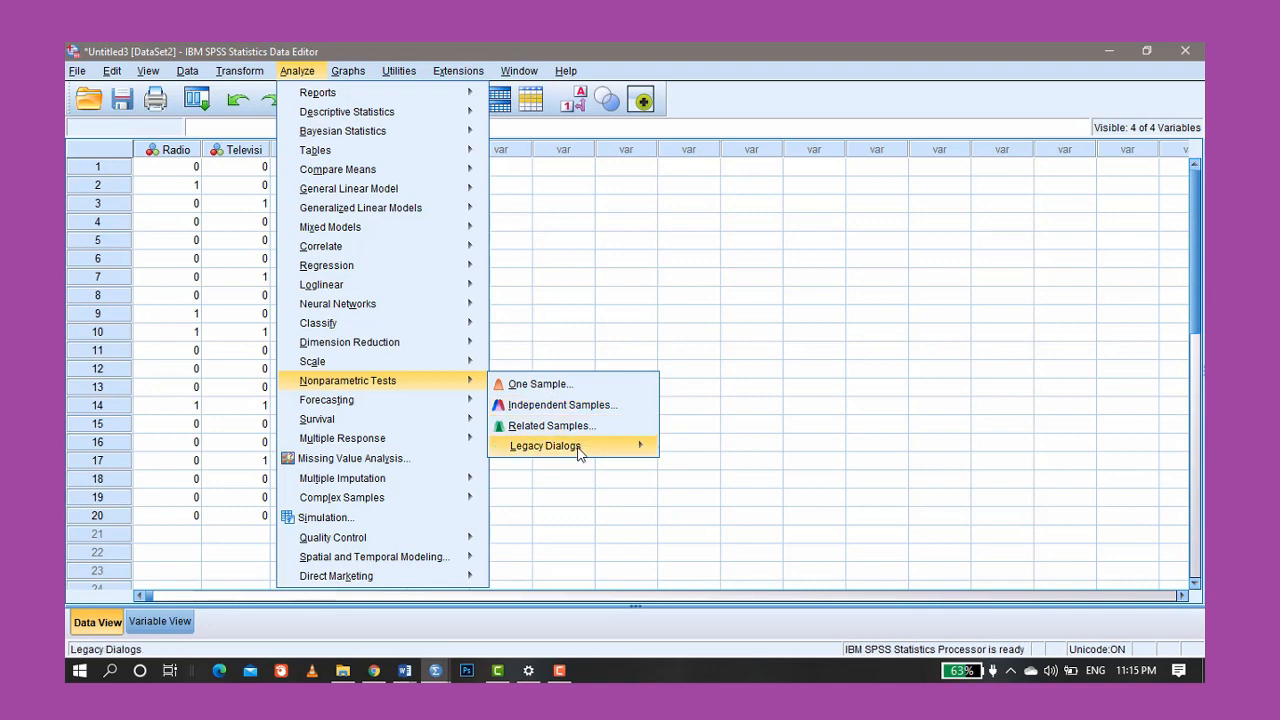
mouse_move(578, 453)
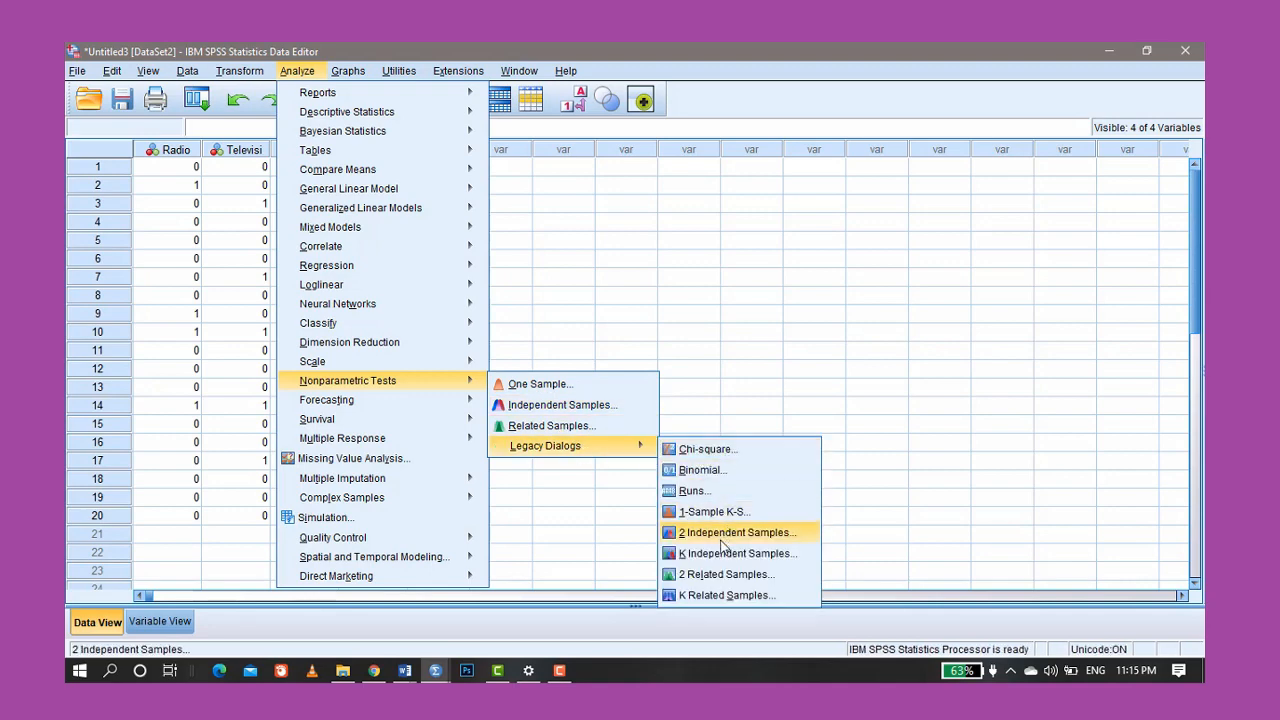
click(727, 595)
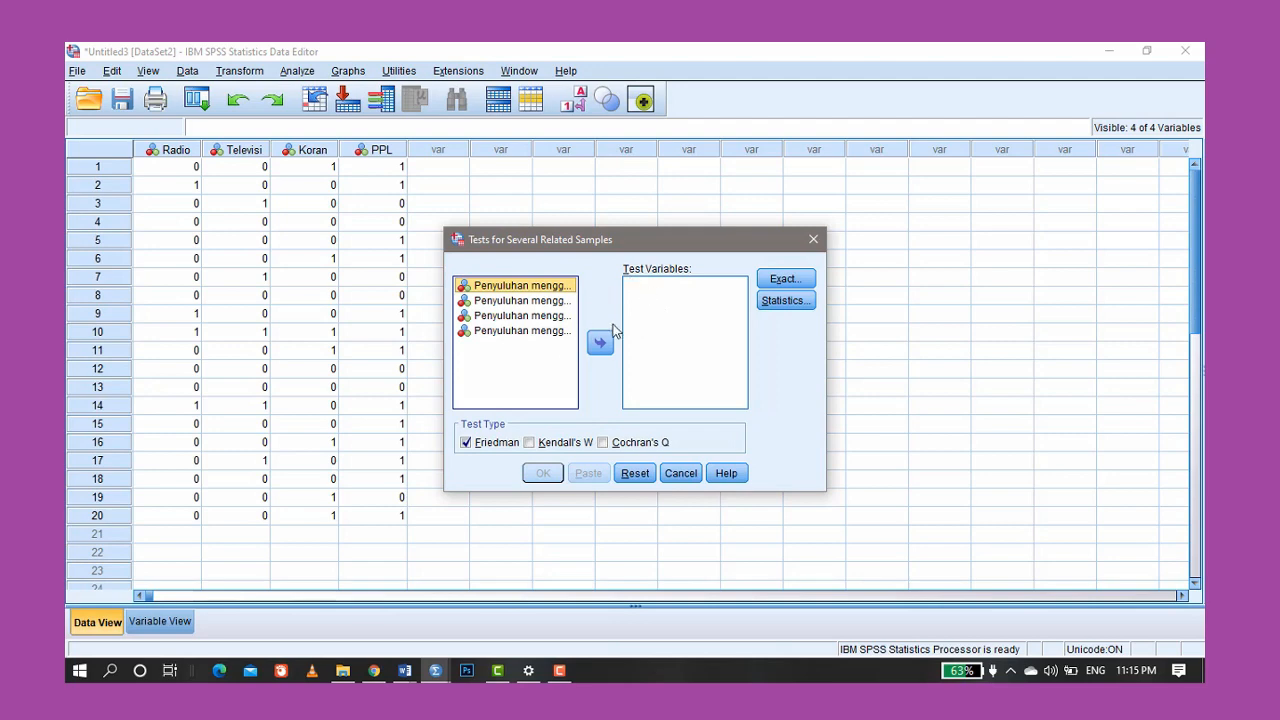
shift+click(517, 332)
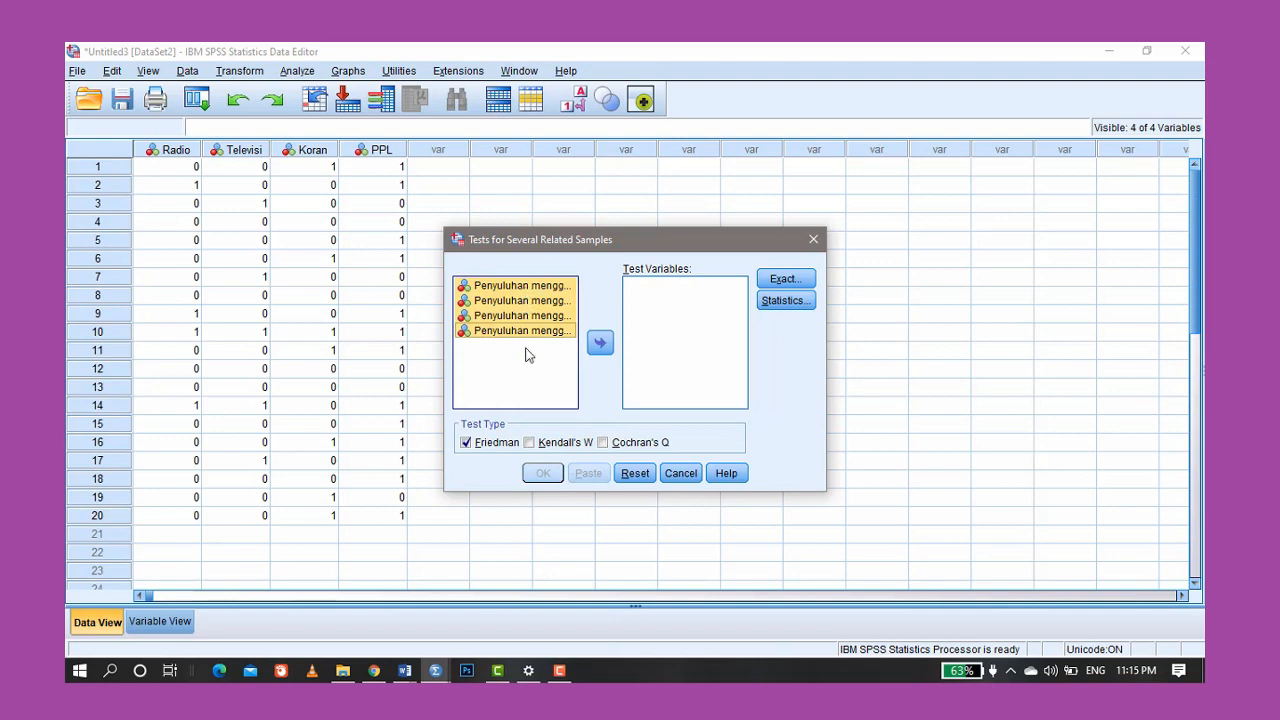
click(601, 344)
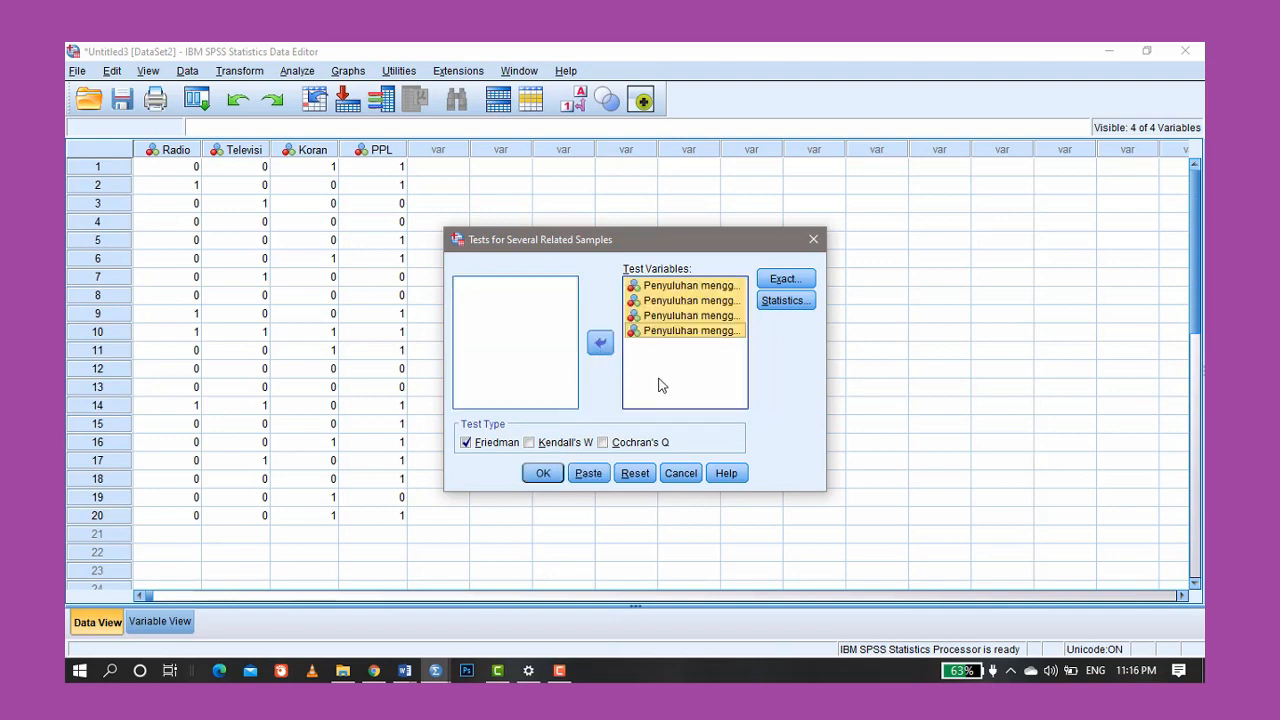
Set the test type to Cochran's Q only, without Friedman, and include Descriptive statistics
click(603, 443)
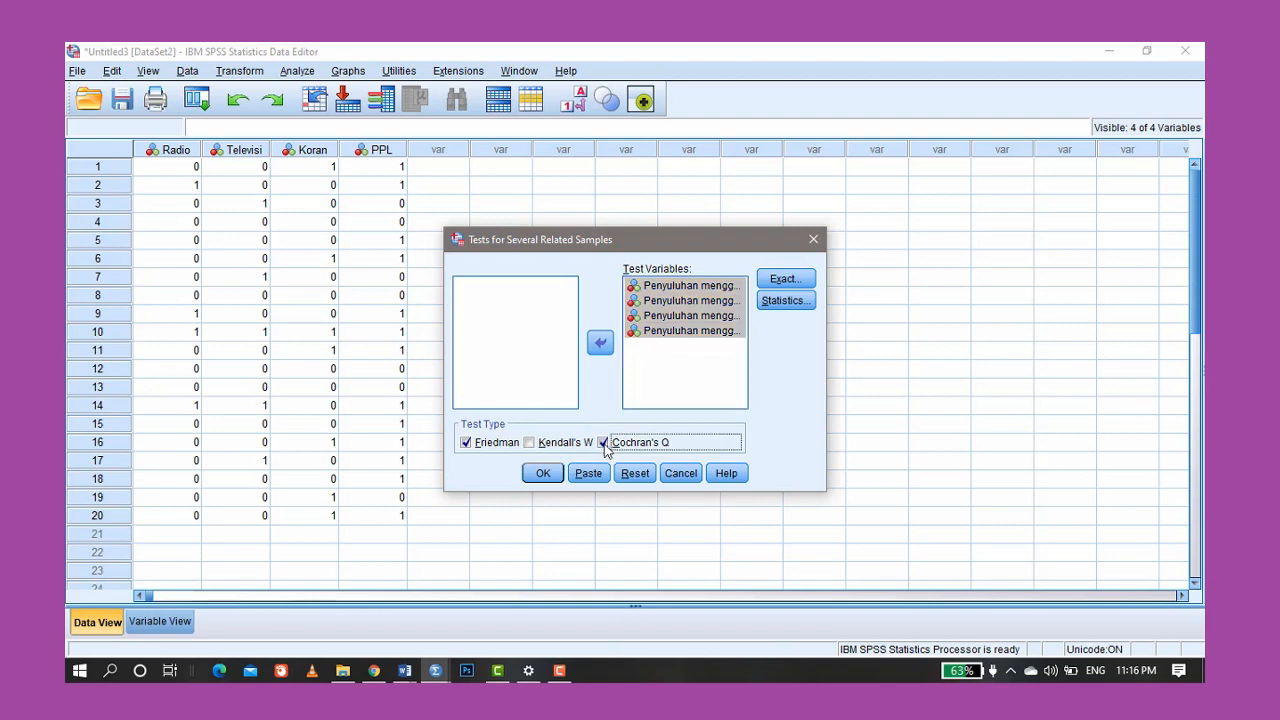
click(466, 446)
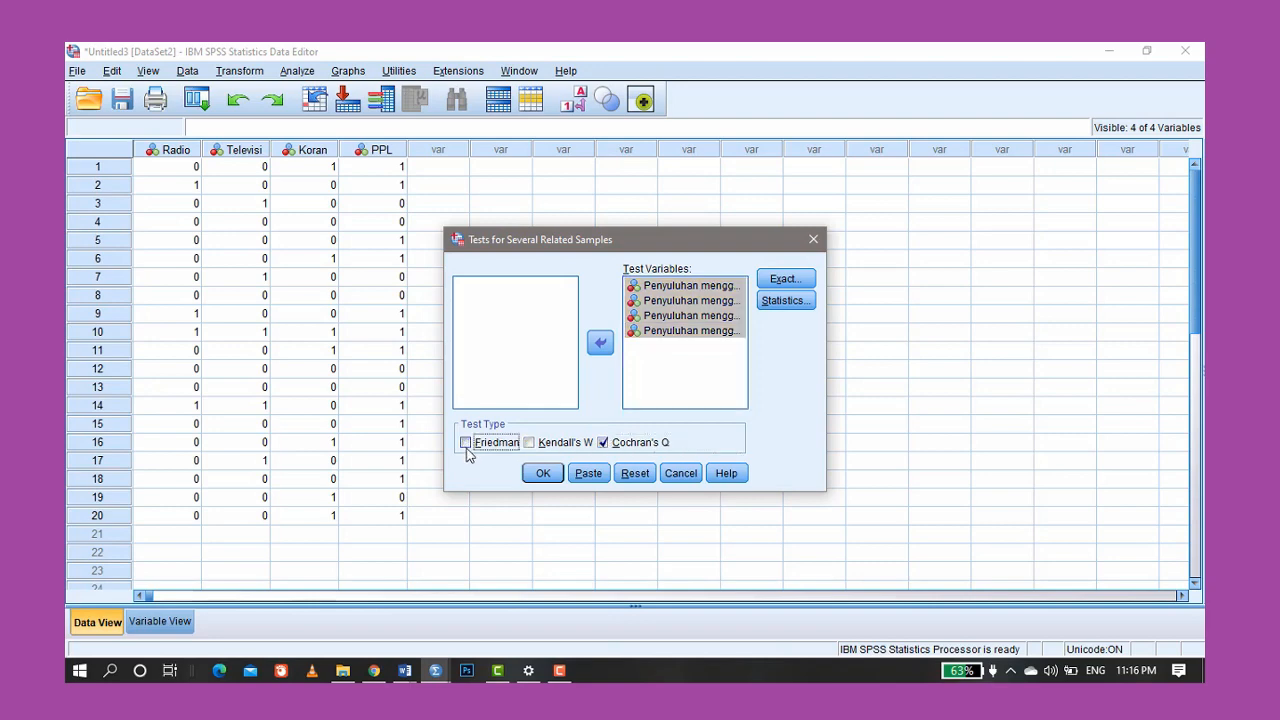
click(781, 306)
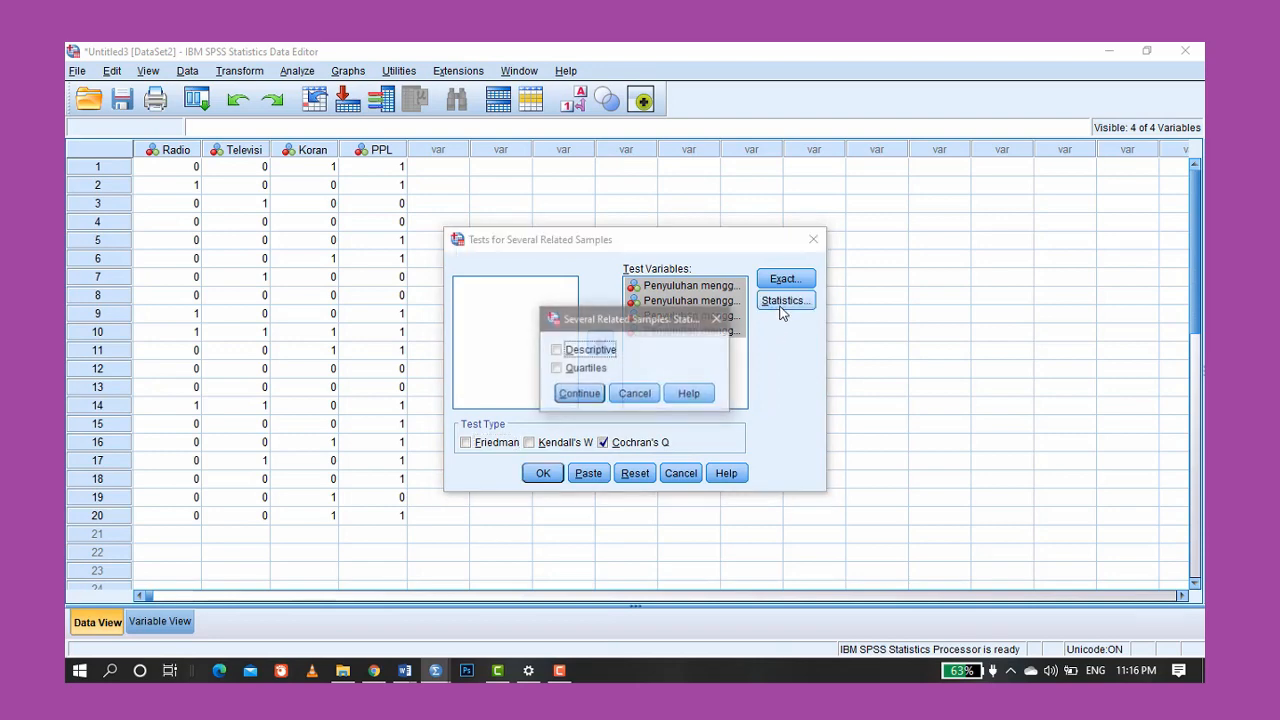
click(557, 351)
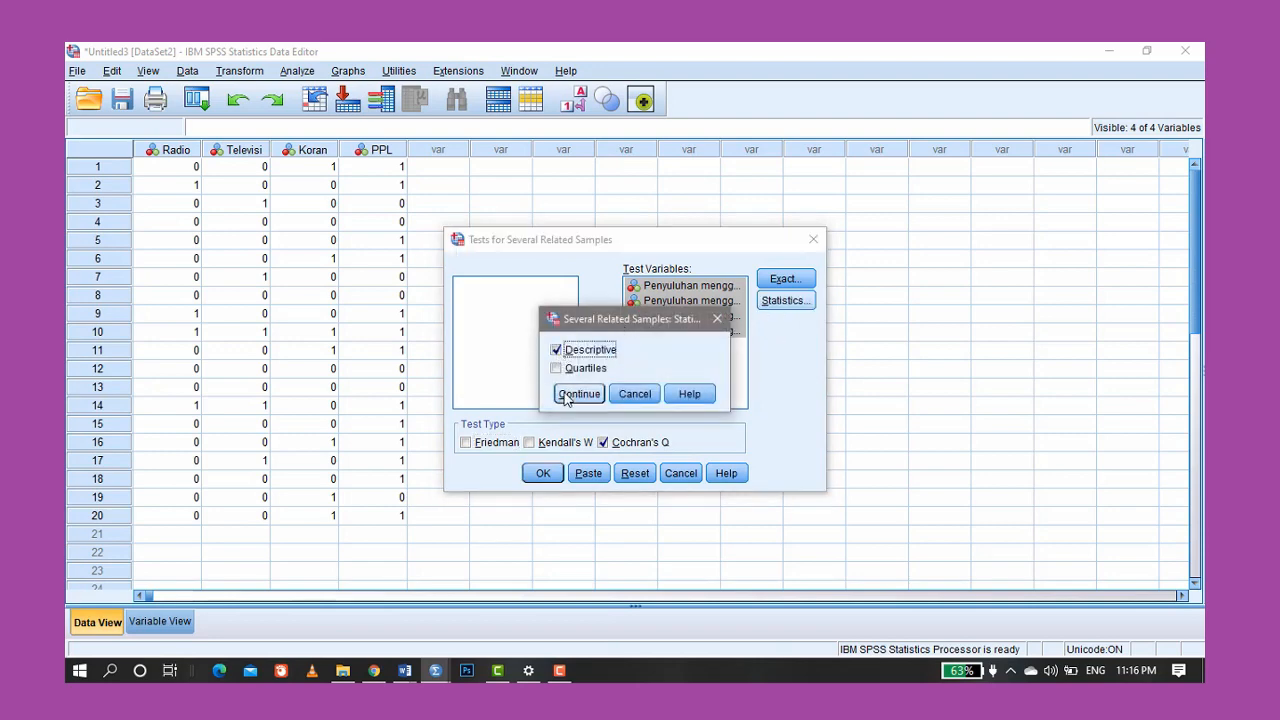
click(577, 394)
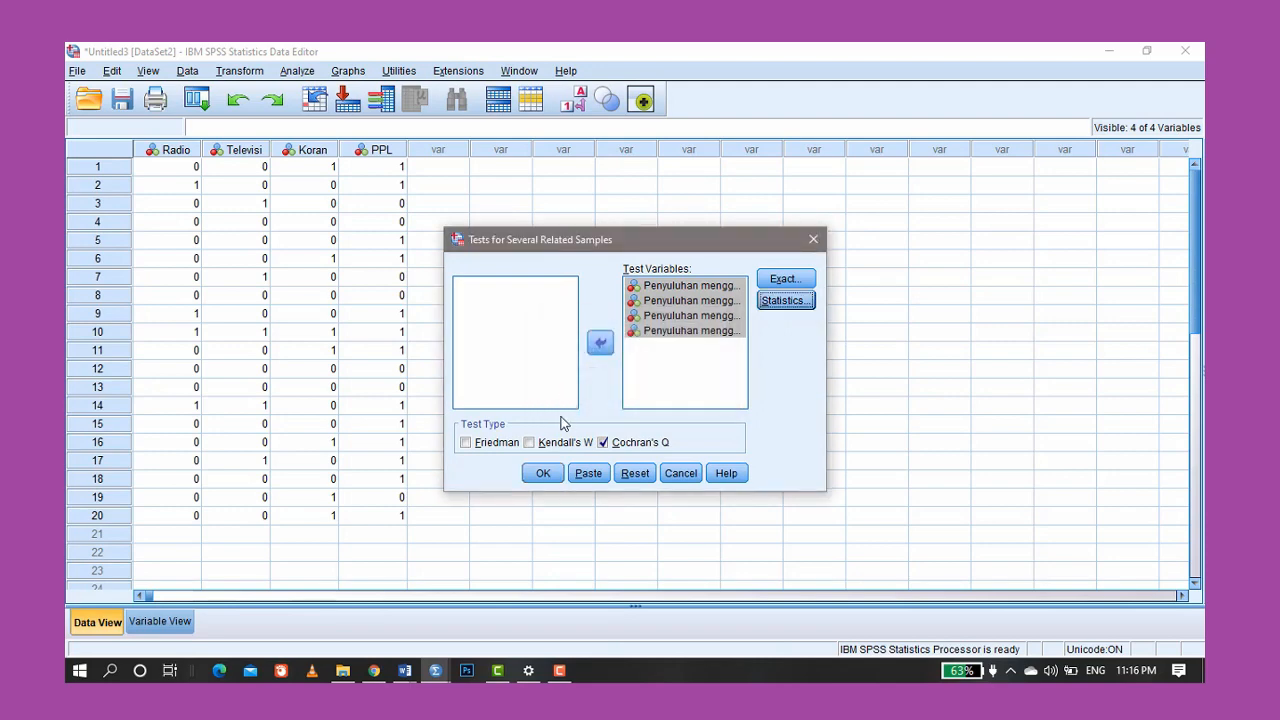
Run the related-samples test and examine its descriptive, frequency and Cochran test statistics tables in the output
click(545, 474)
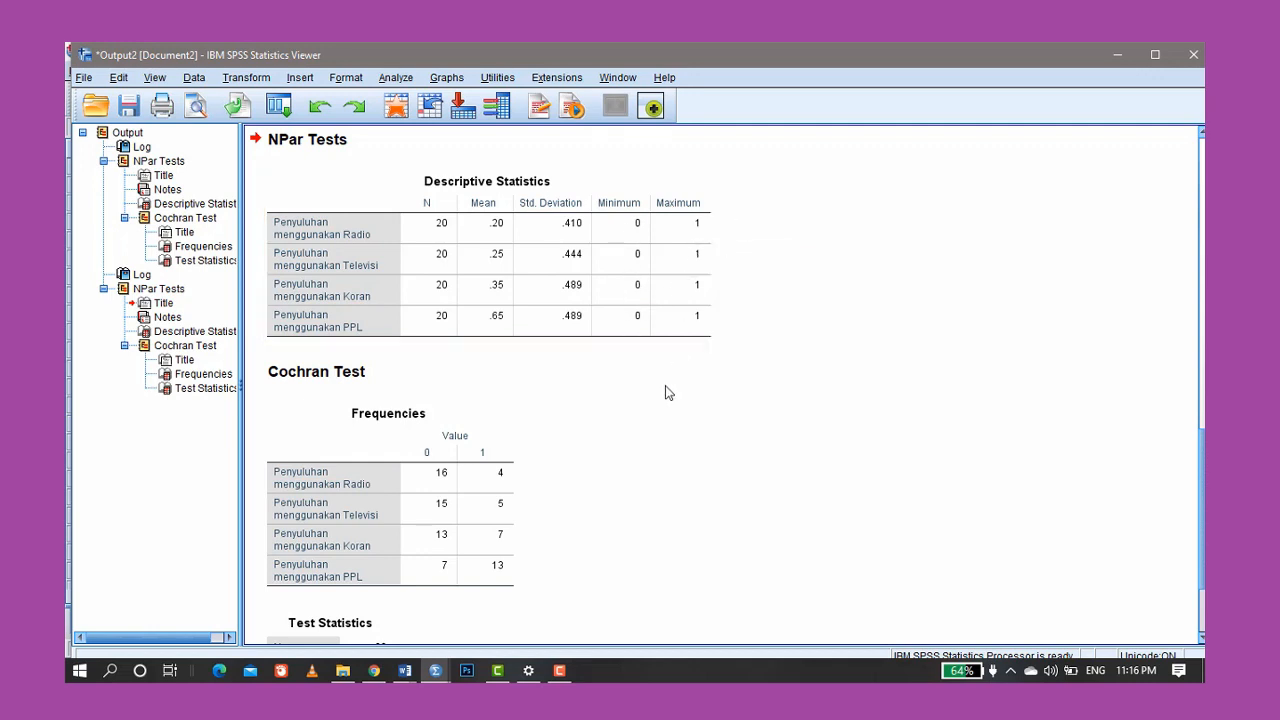
scroll(465, 422, down, 3)
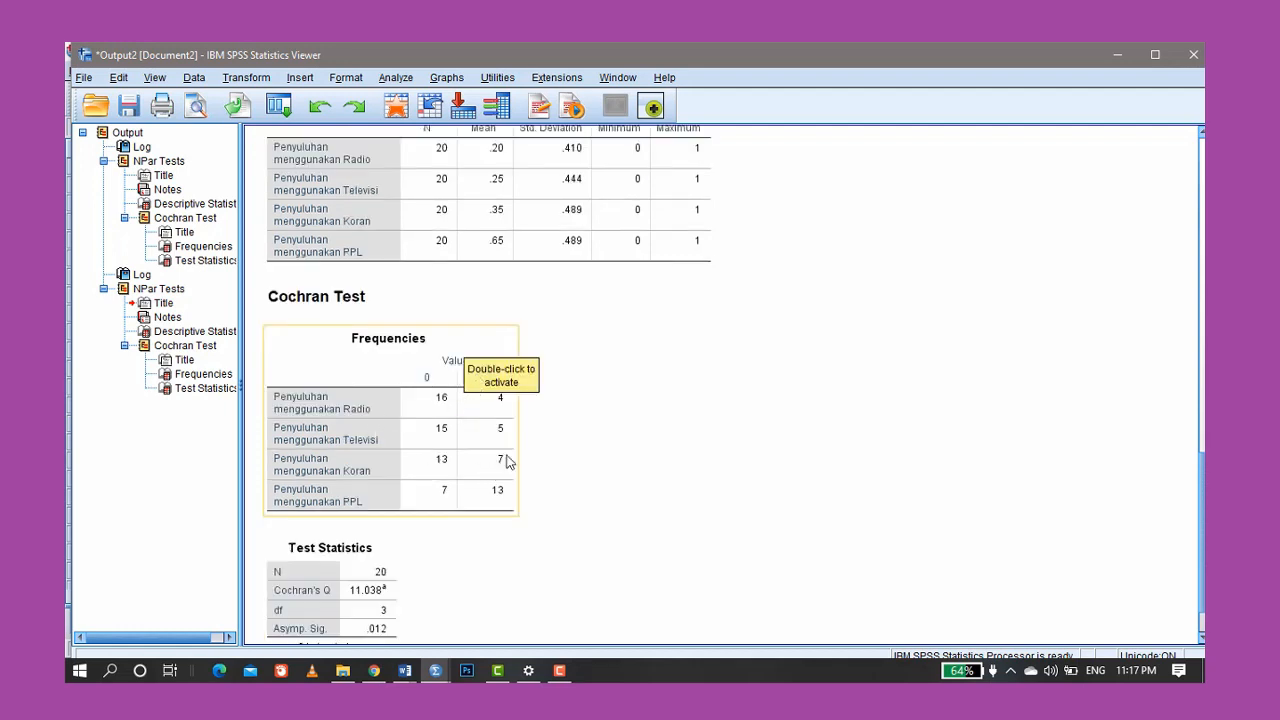
scroll(555, 405, down, 3)
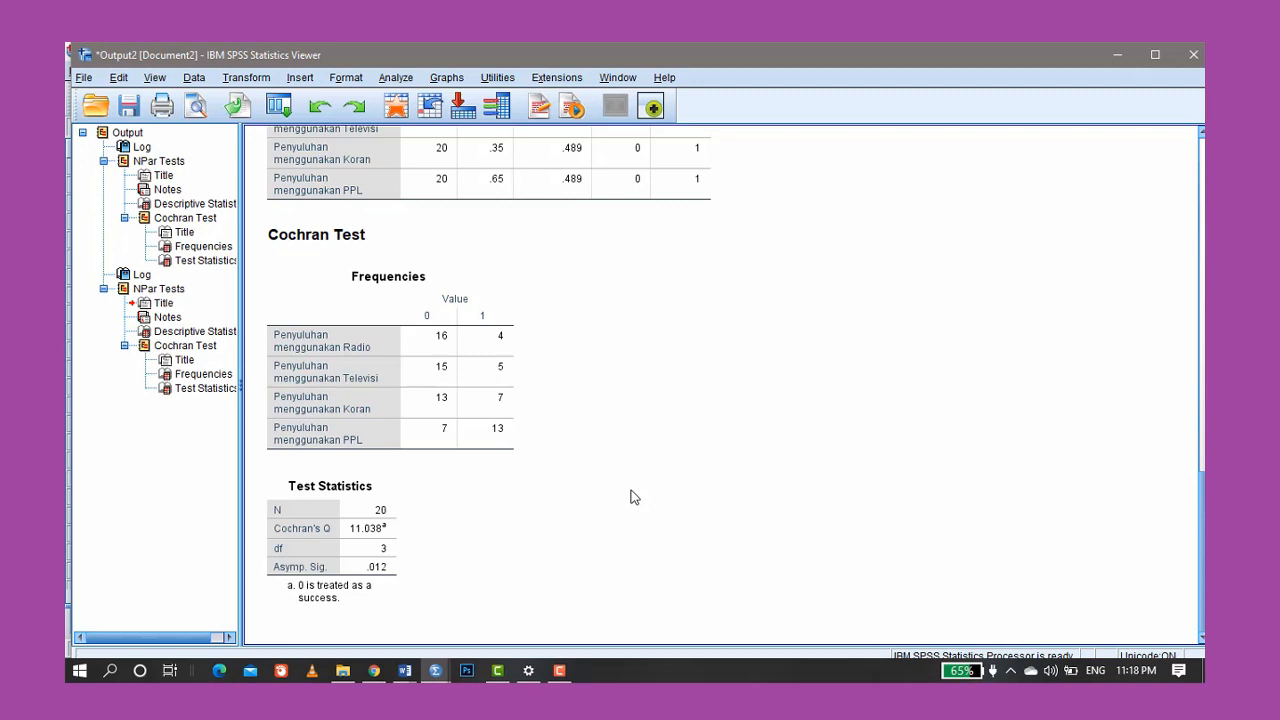
Switch to the #INTERPRETASI Word document and read the Uji Cochran section from the hypotheses and test criteria through the output analysis and conclusion
key(alt+Tab)
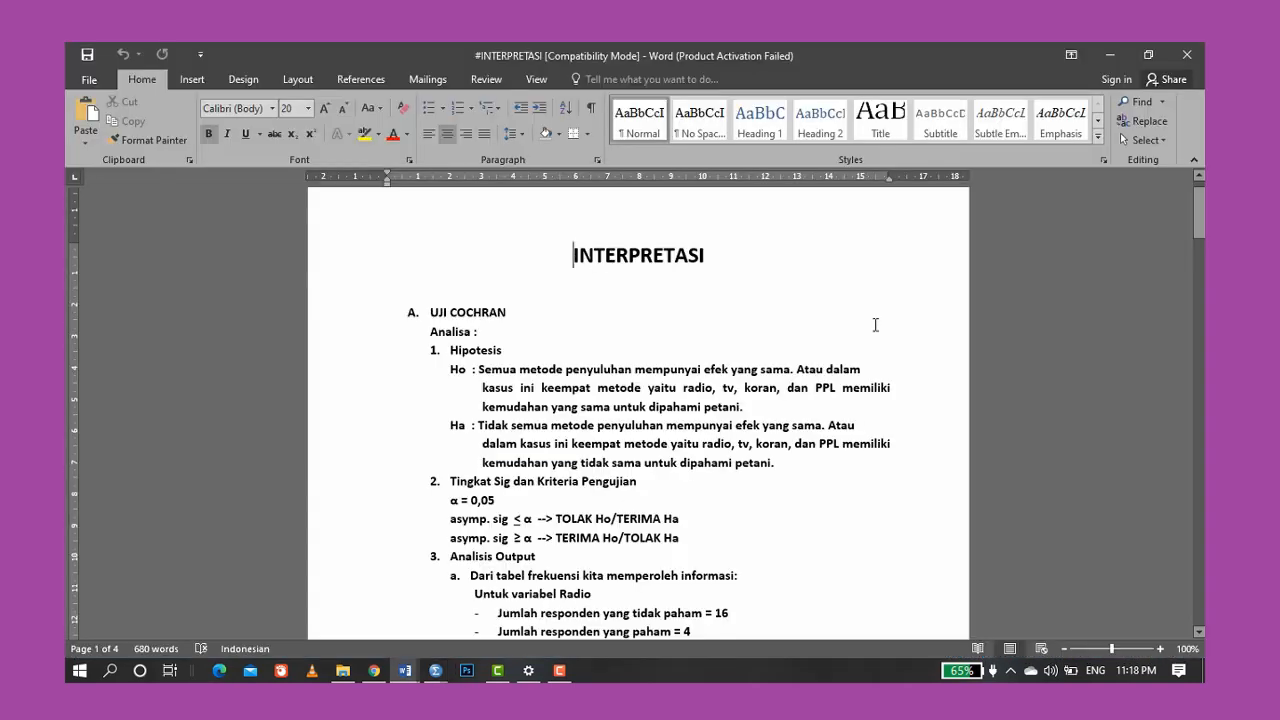
scroll(875, 325, down, 4)
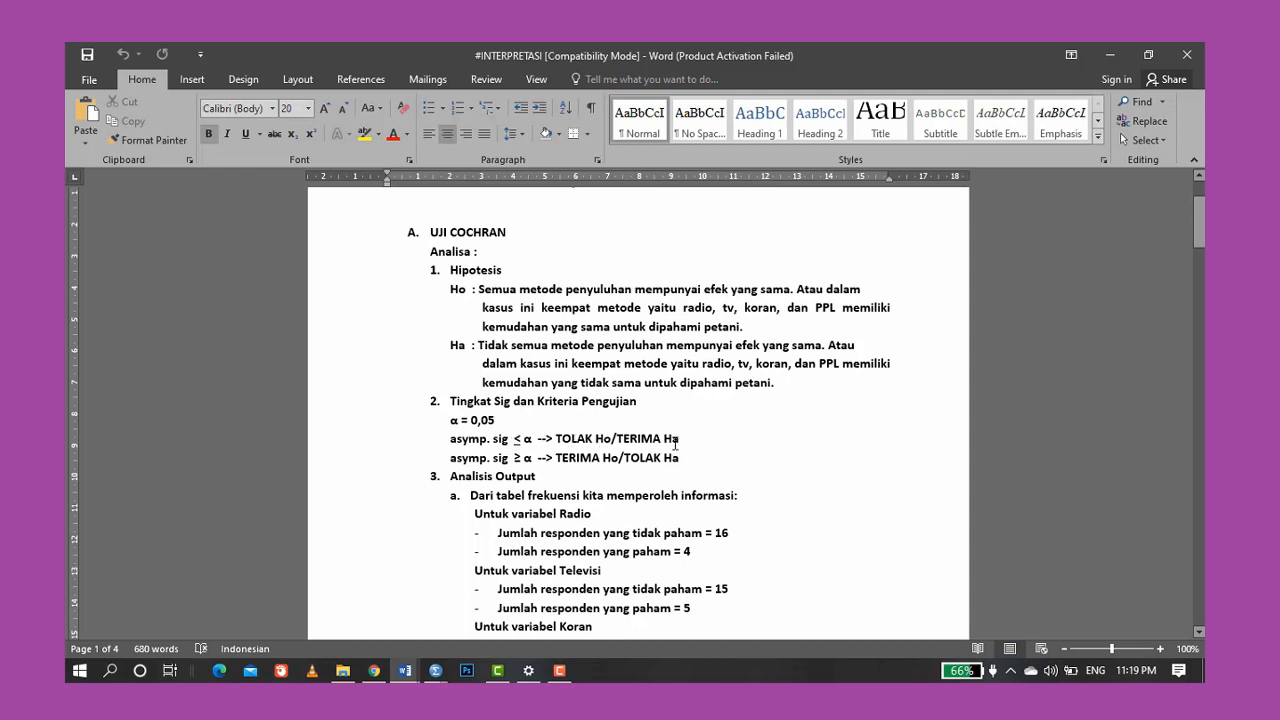
scroll(482, 452, down, 1)
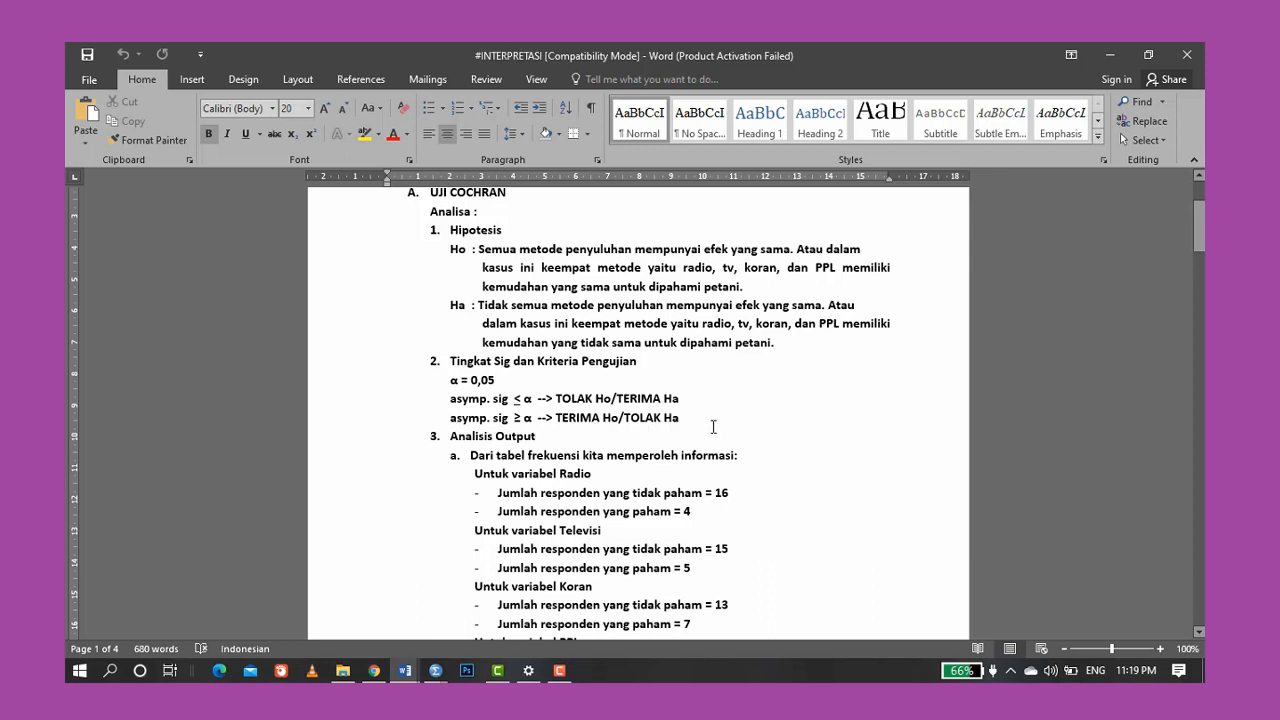
scroll(719, 418, down, 1)
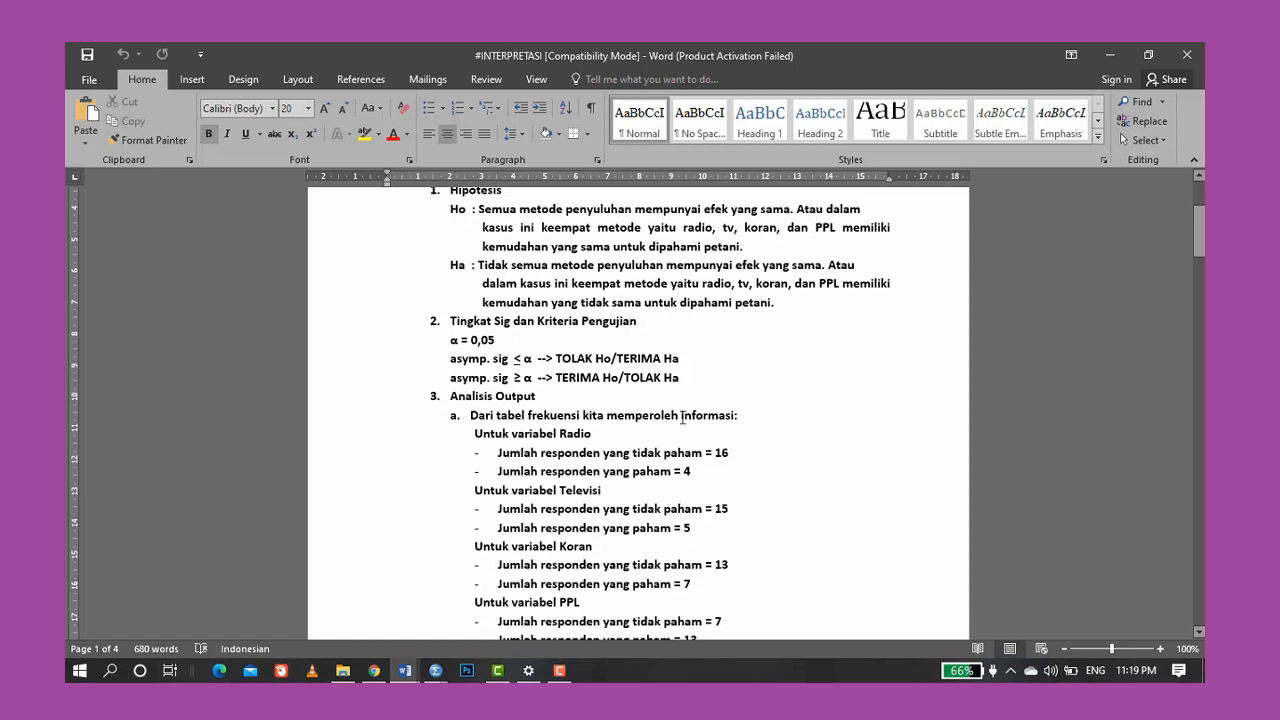
scroll(707, 415, down, 1)
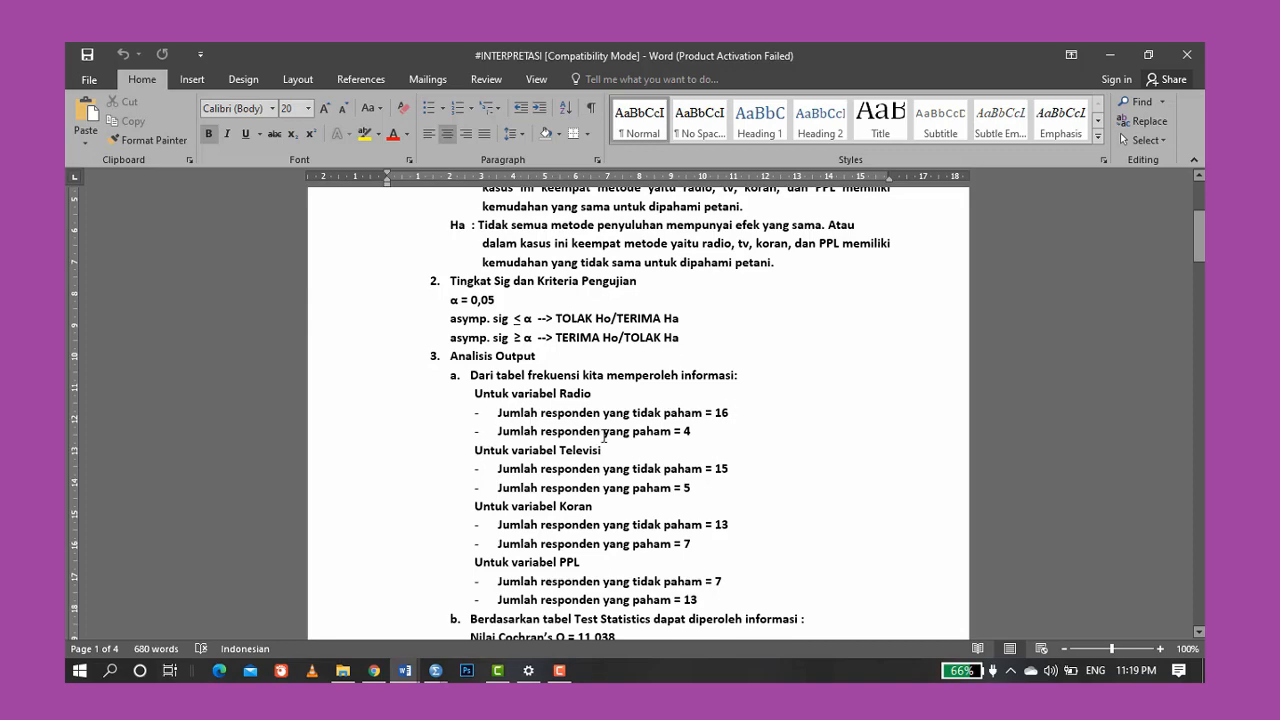
scroll(714, 432, down, 2)
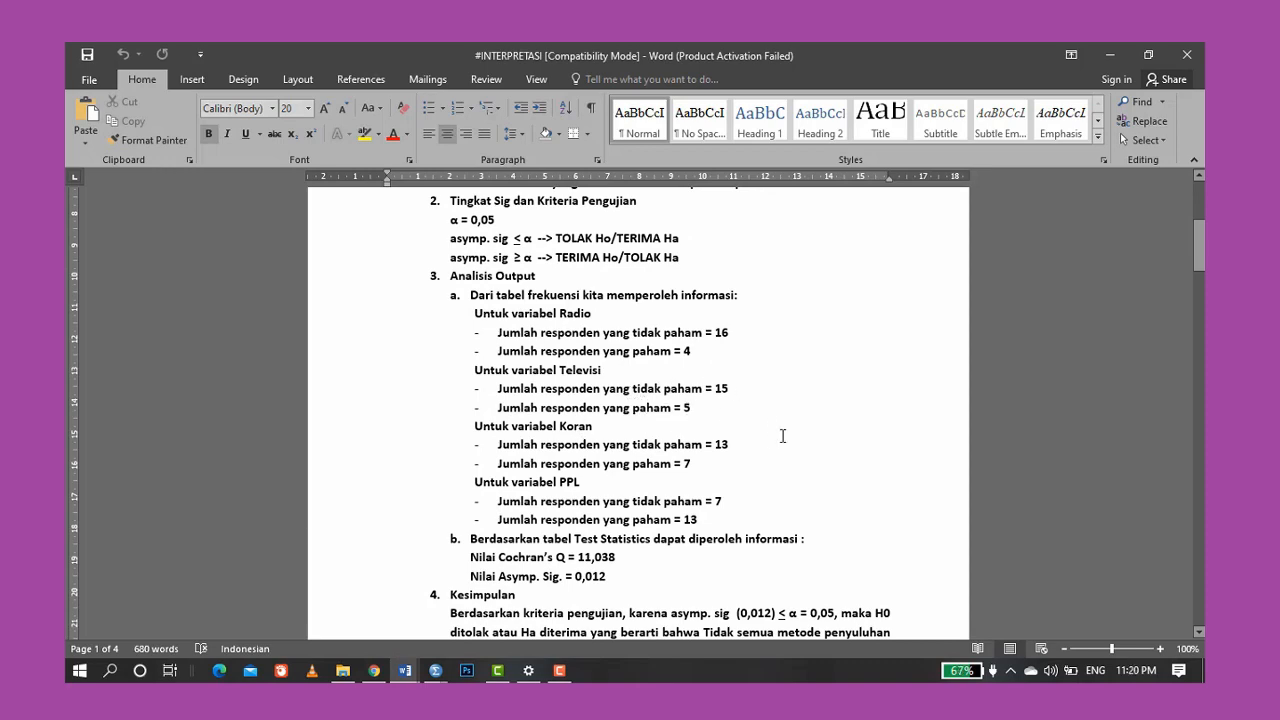
scroll(780, 434, down, 1)
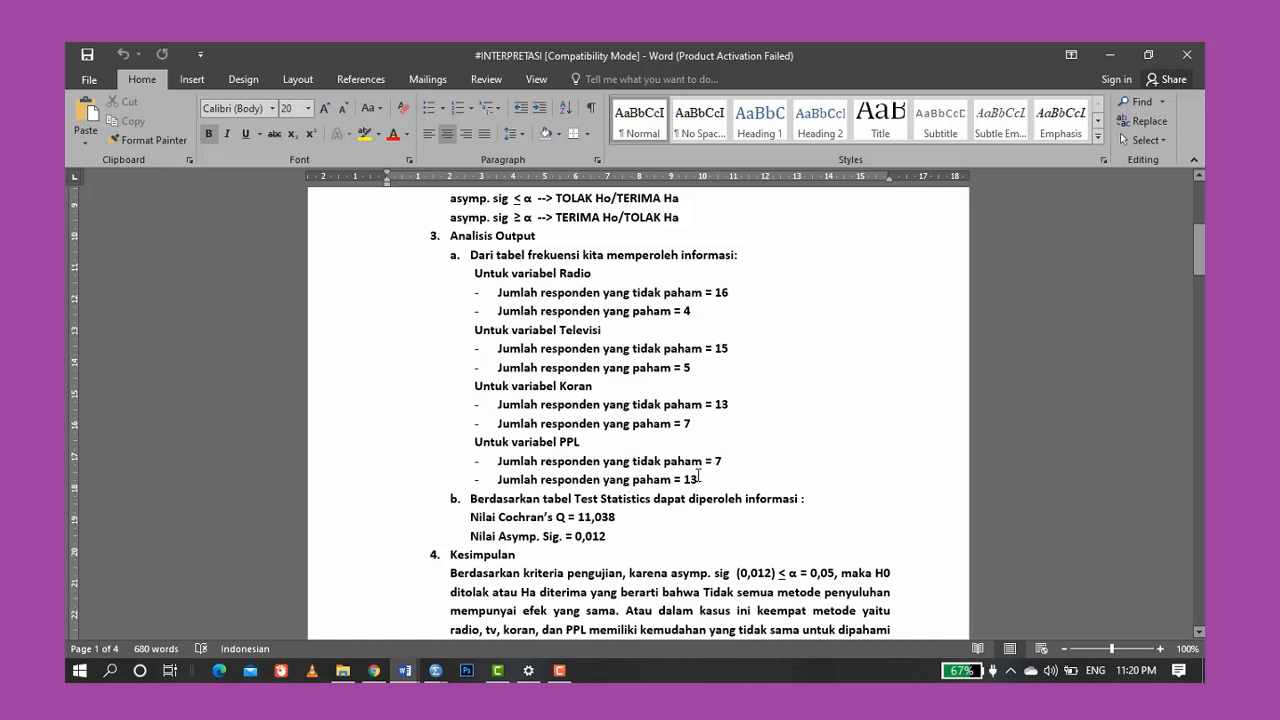
scroll(698, 476, down, 1)
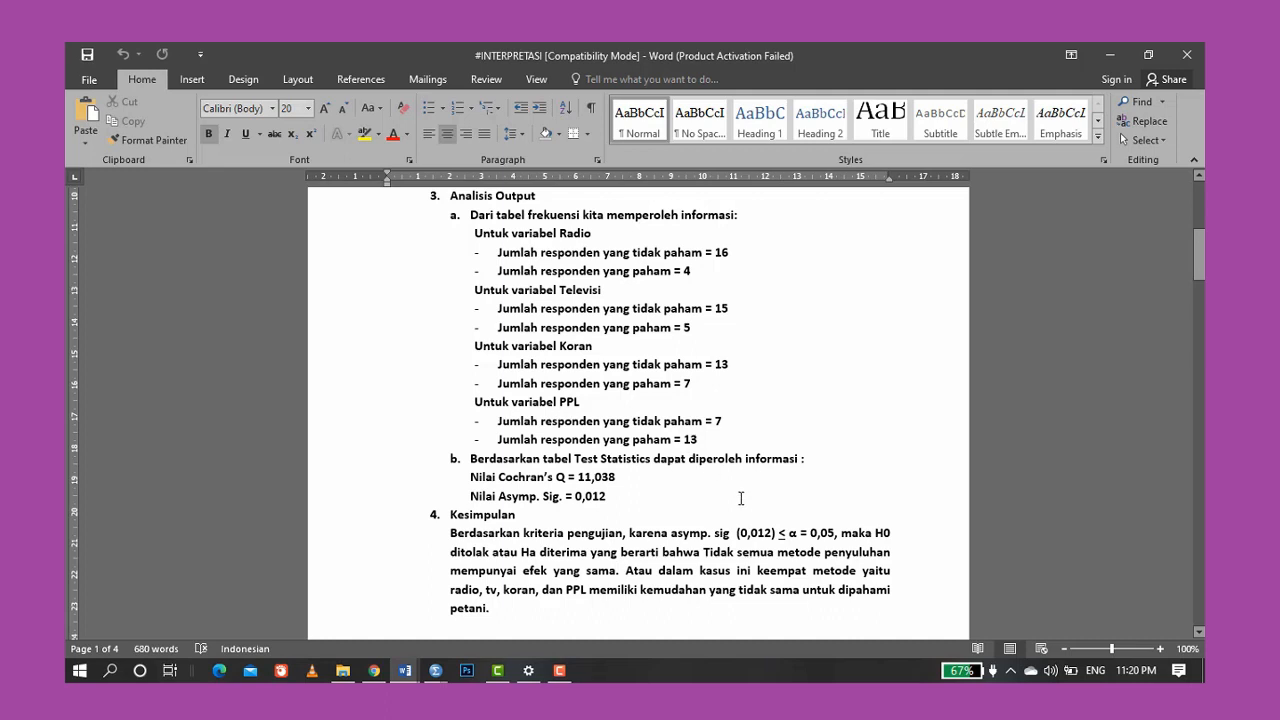
scroll(740, 498, down, 1)
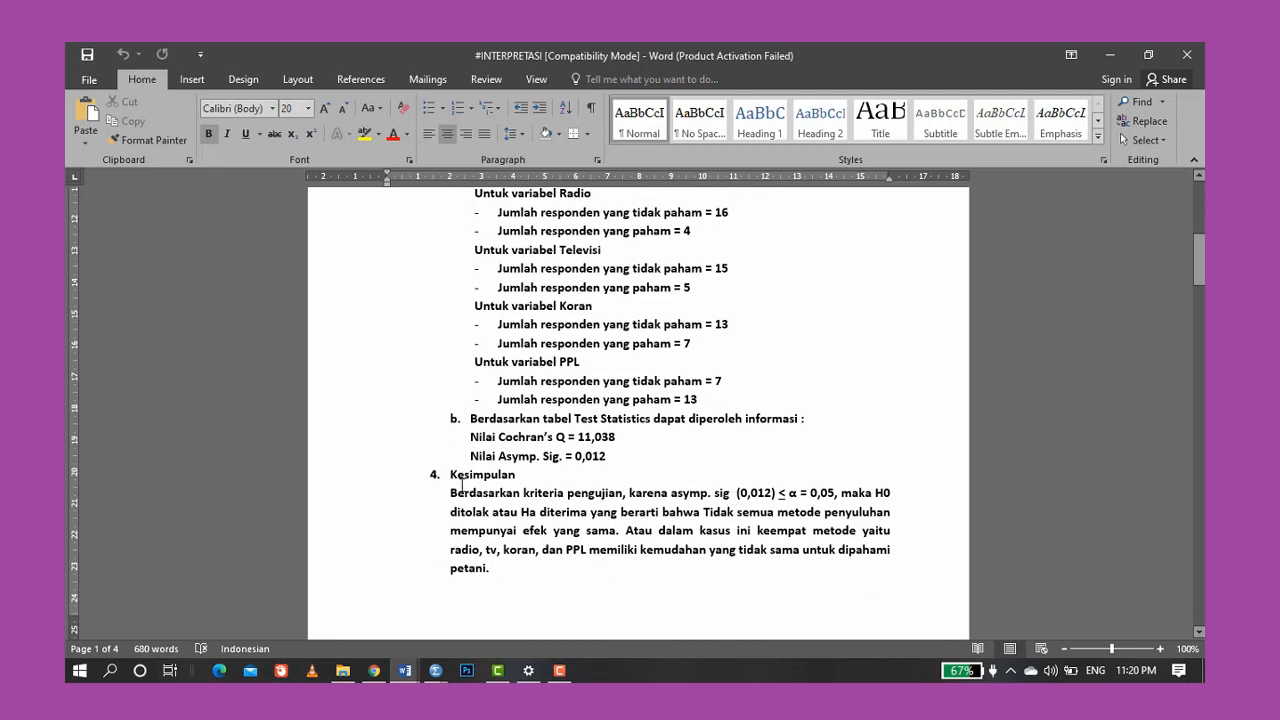
drag(450, 493, 506, 568)
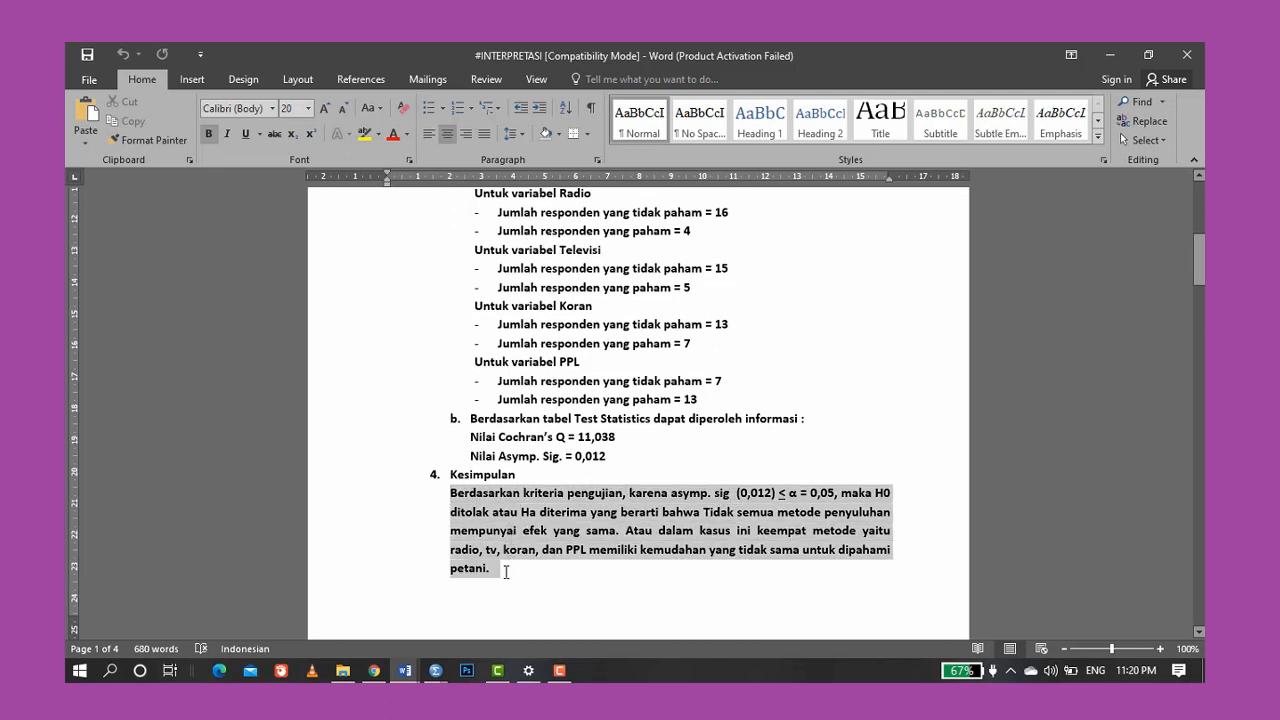
click(363, 140)
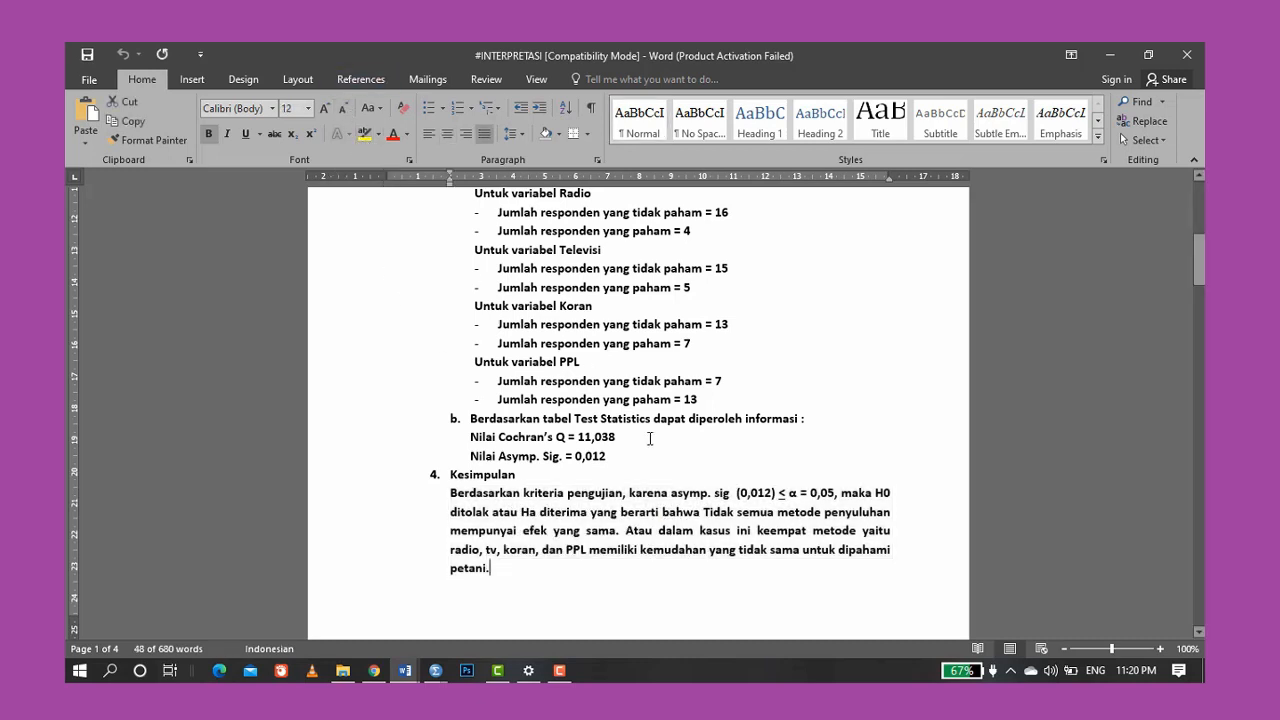